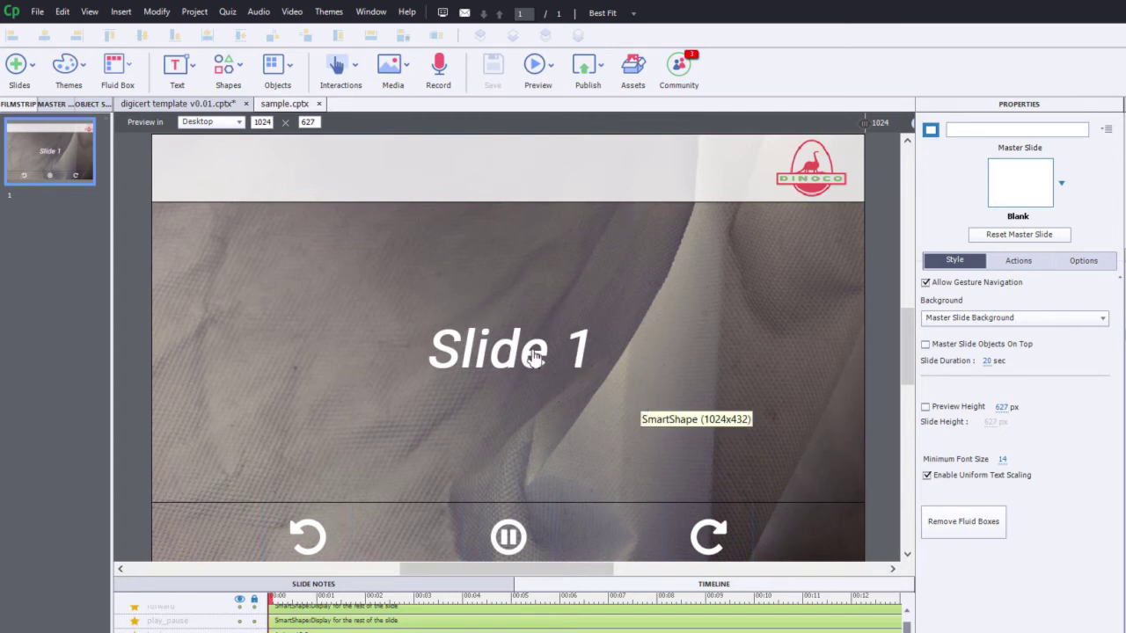
Step: Check the current actions of the back, forward and play/pause buttons
left_click(343, 537)
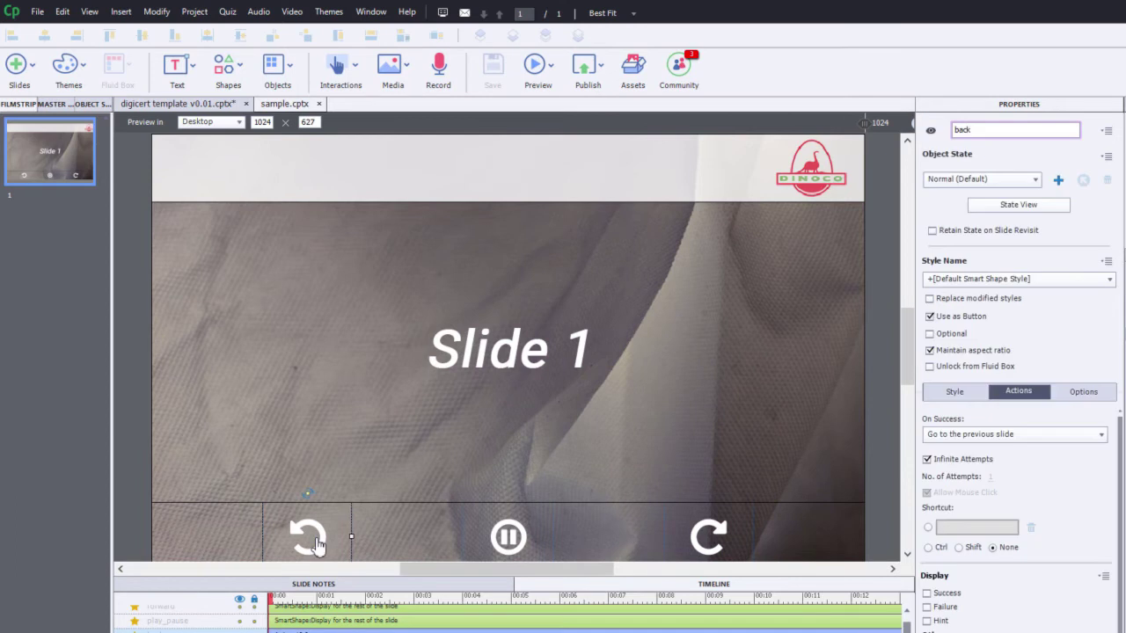
left_click(723, 541)
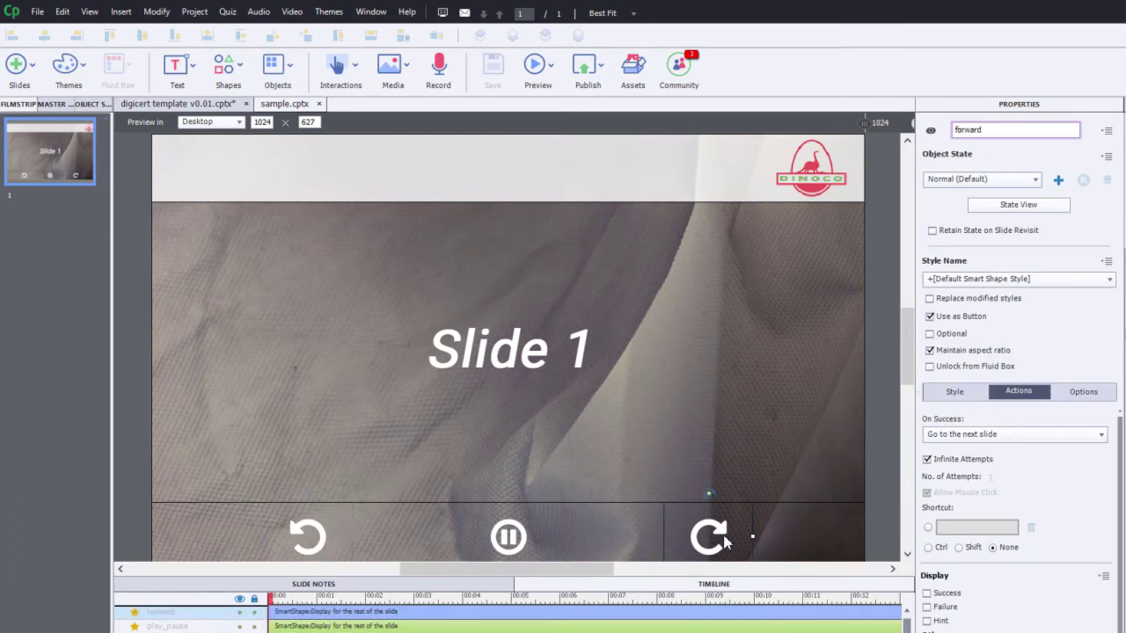
left_click(514, 539)
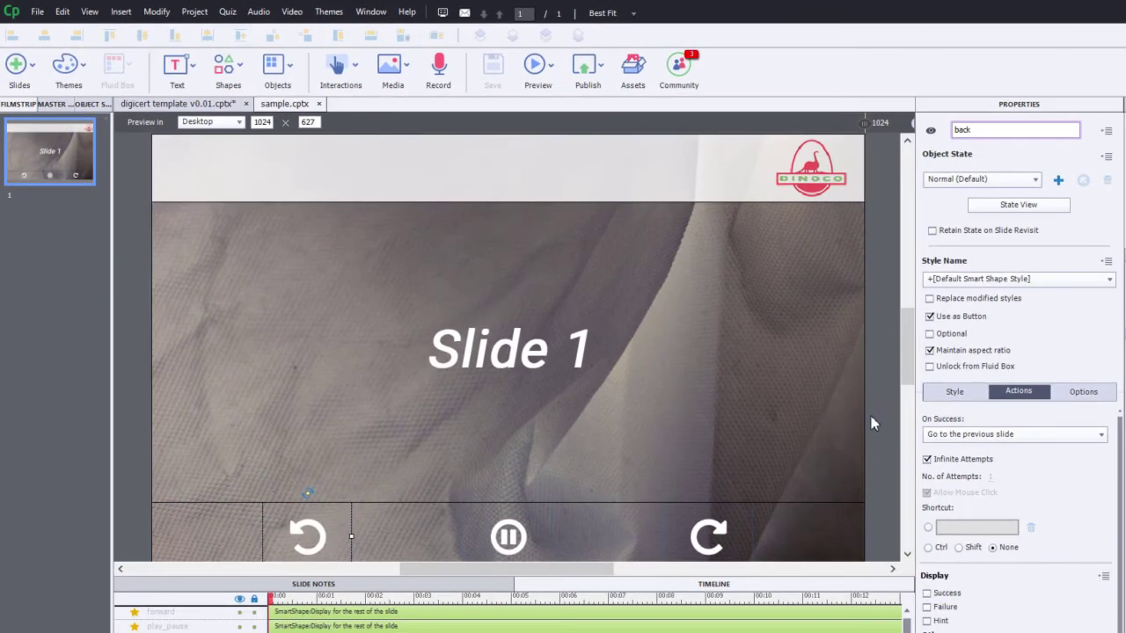
Step: Set the play_pause button's On Success action to Execute Advanced Actions
left_click(877, 416)
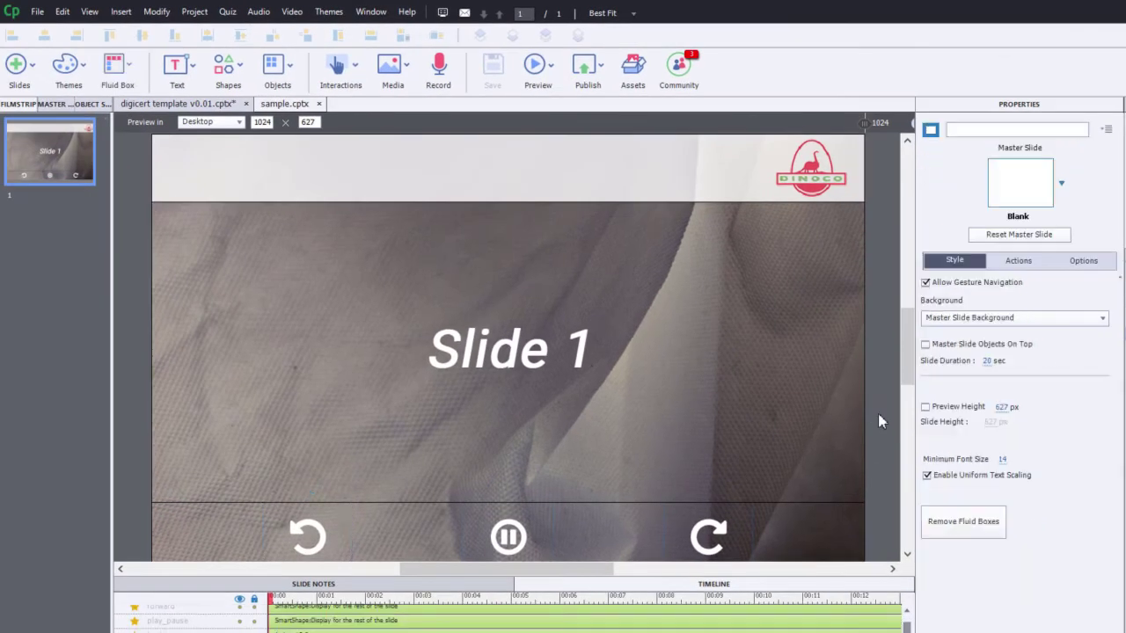
left_click(510, 538)
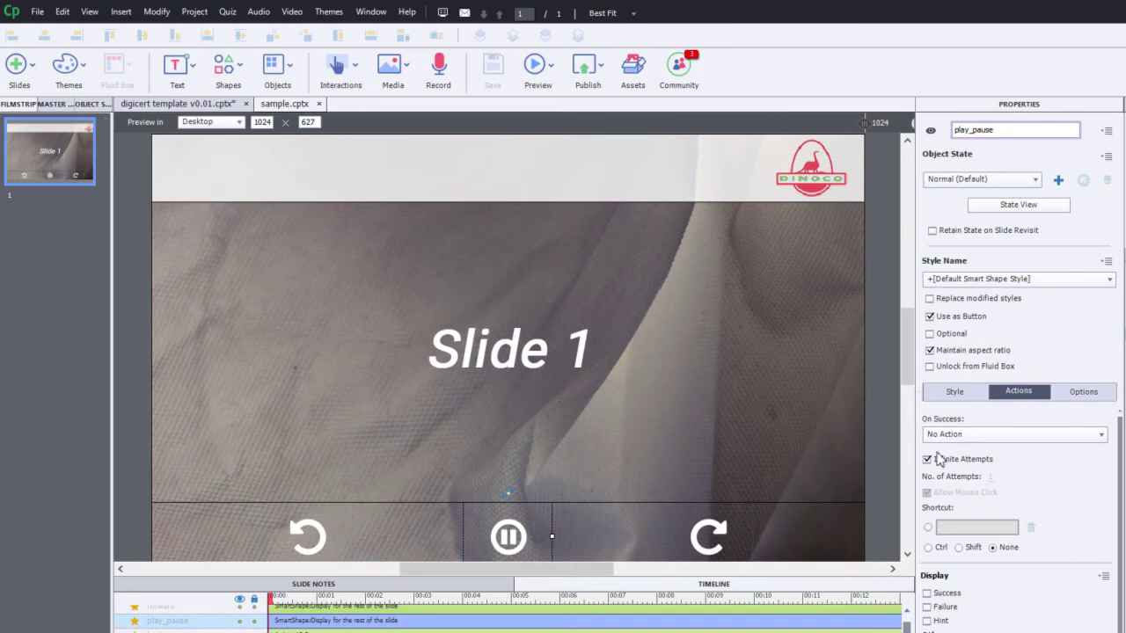
left_click(999, 434)
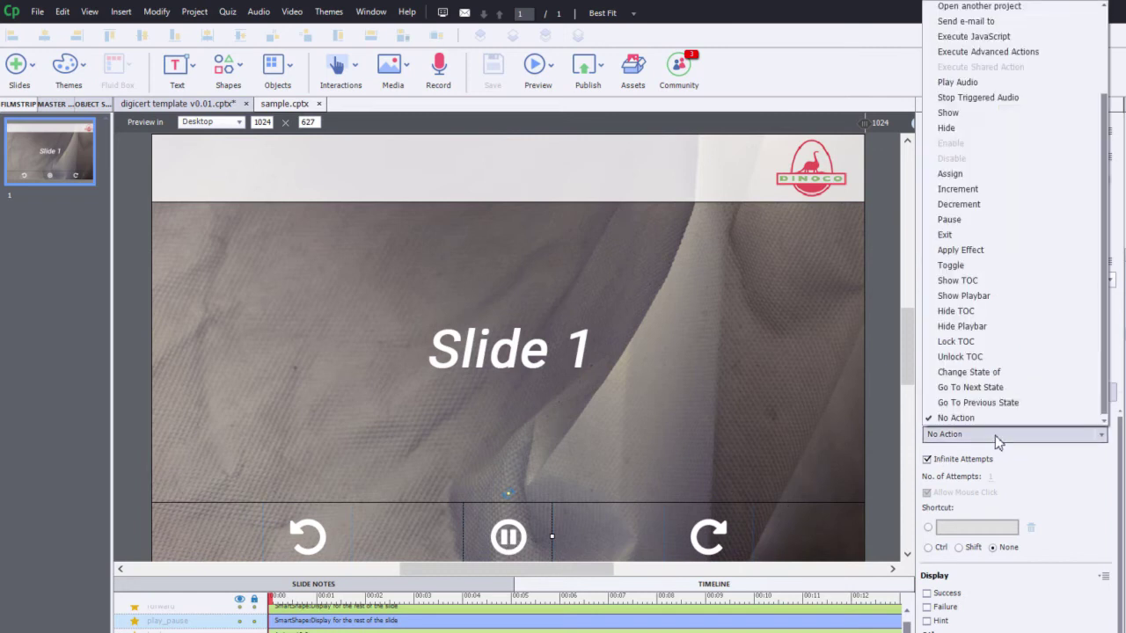
left_click(1034, 55)
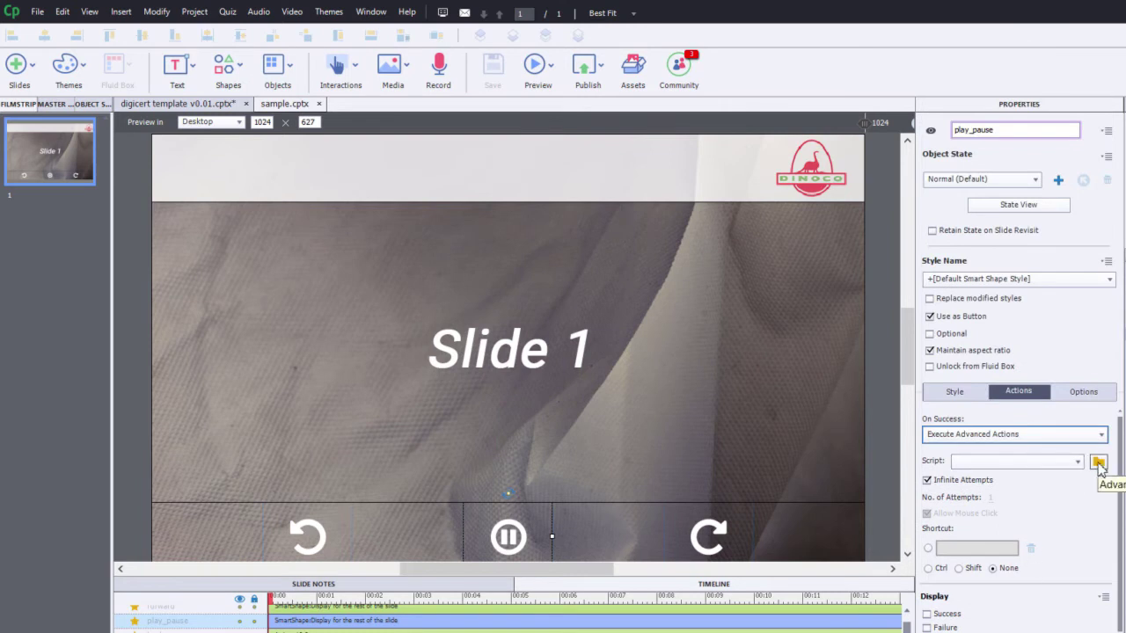
Step: Create a new advanced action named Play_Pause_Toggle with Conditional Tab ticked
left_click(1099, 463)
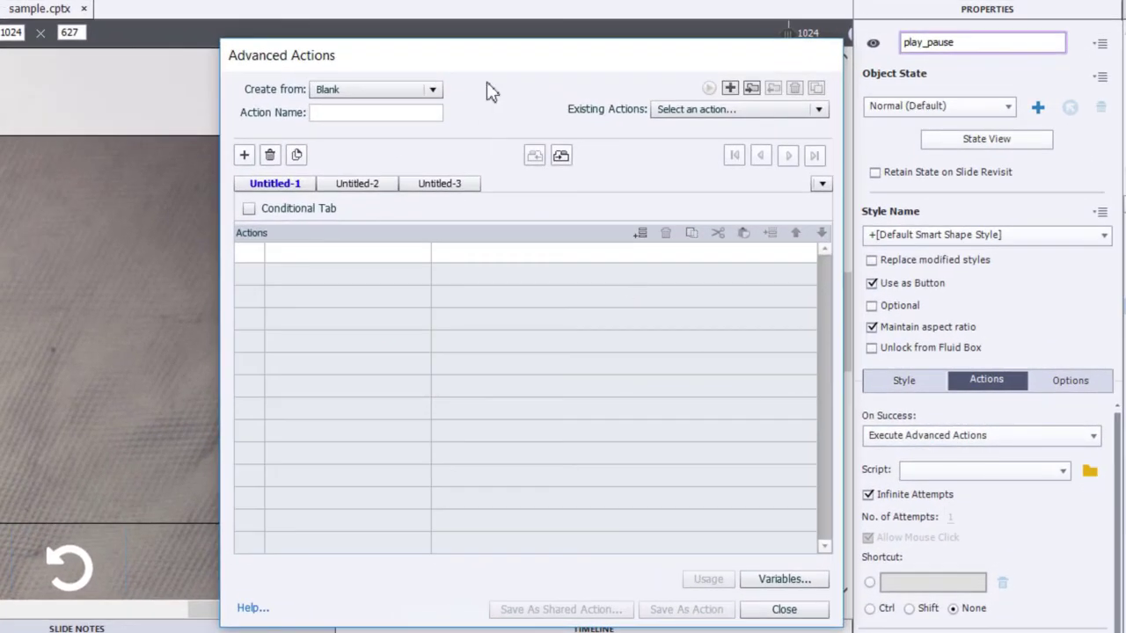
left_click(406, 112)
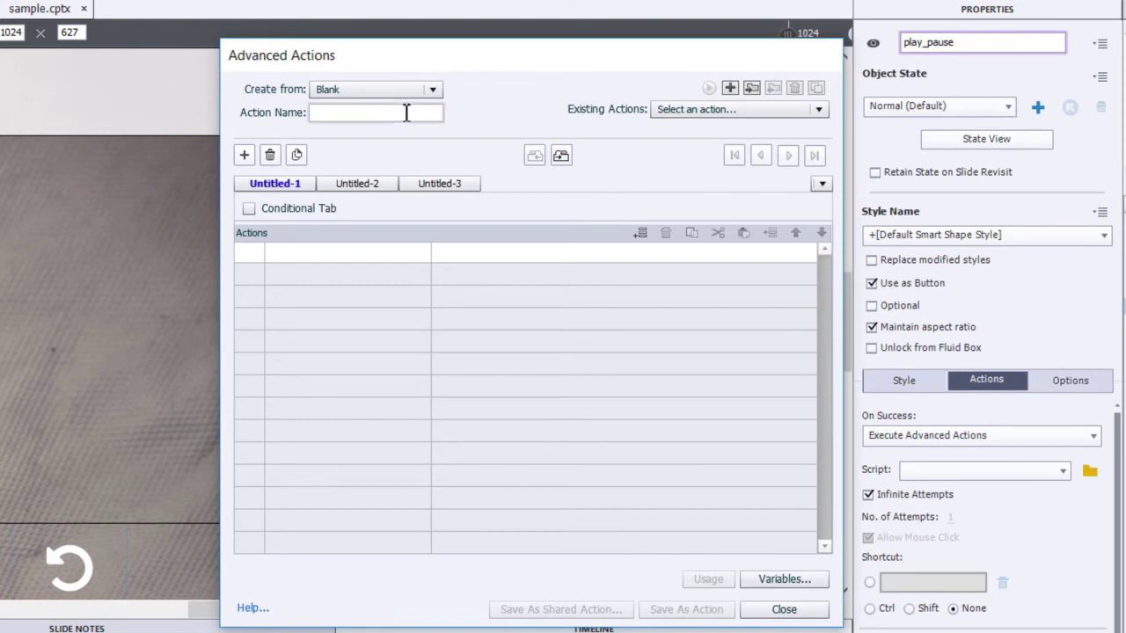
type("Pla")
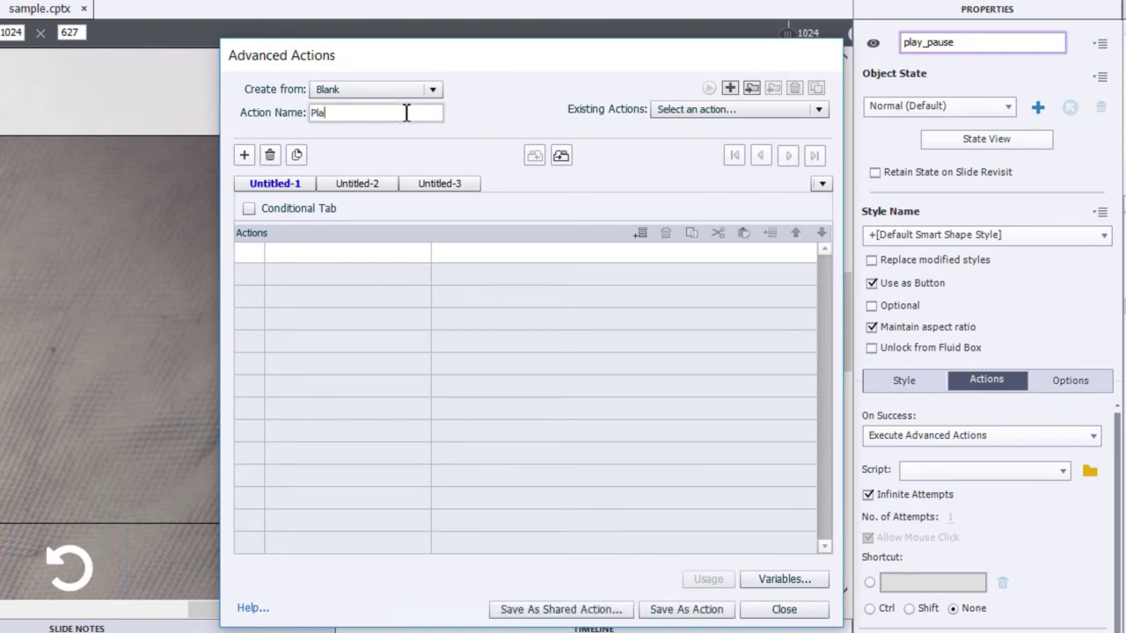
type("y_Pause_Toggle")
left_click(249, 210)
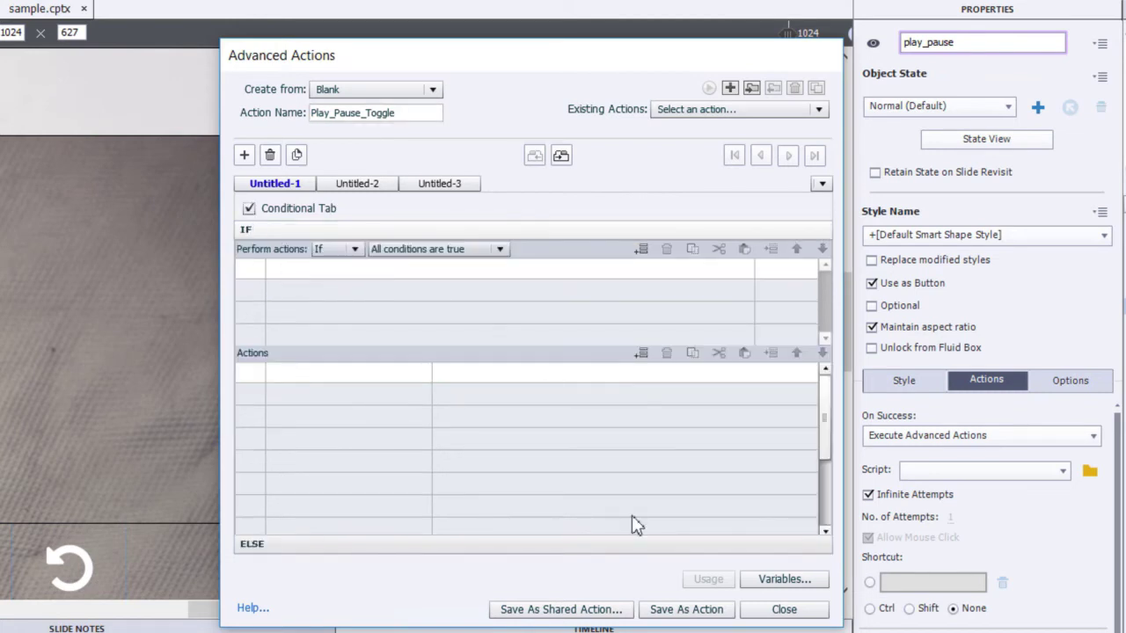
Step: Add a user variable v_Playing with a starting value of 1 and save it
left_click(785, 580)
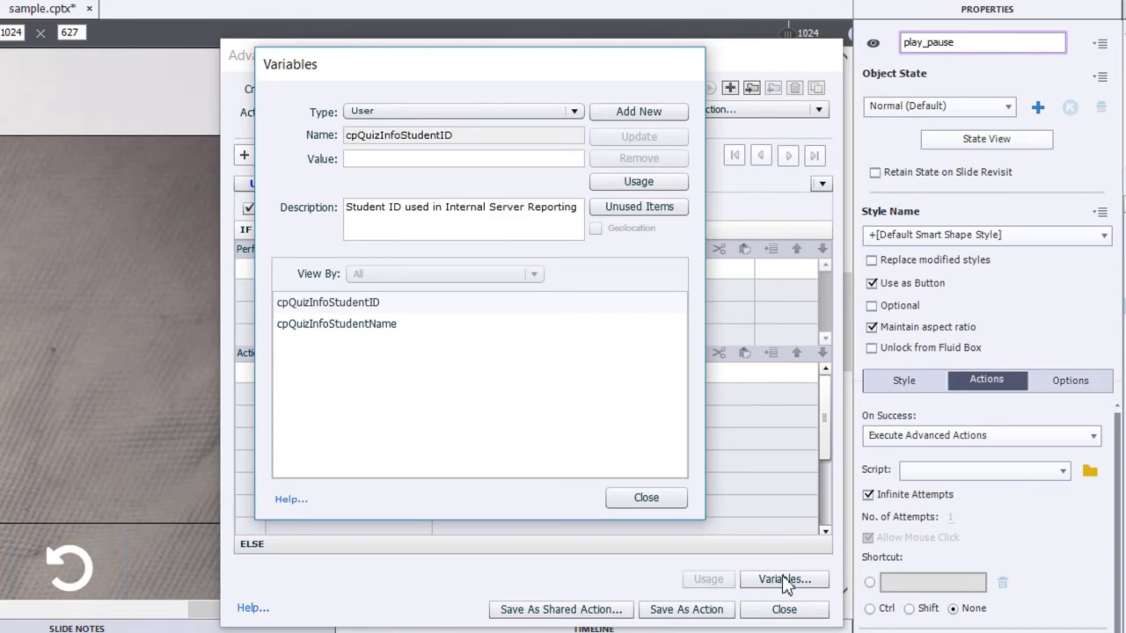
left_click(639, 118)
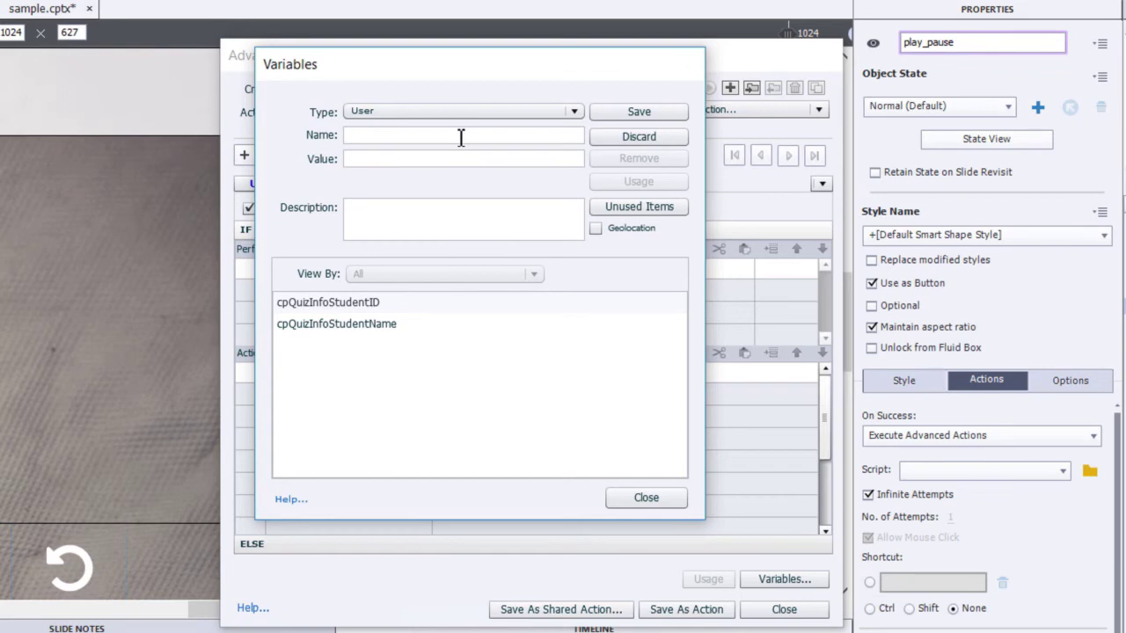
type("v_Playing")
left_click(423, 164)
type("1")
left_click(642, 117)
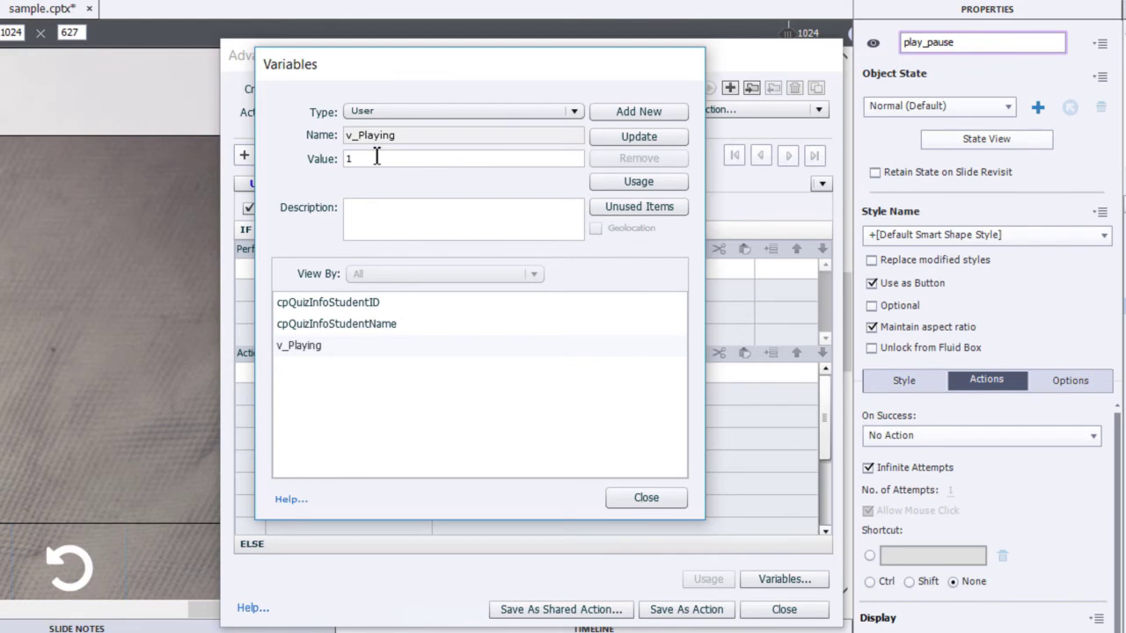
Step: Build the IF condition: variable v_Playing is equal to literal 1
left_click(645, 498)
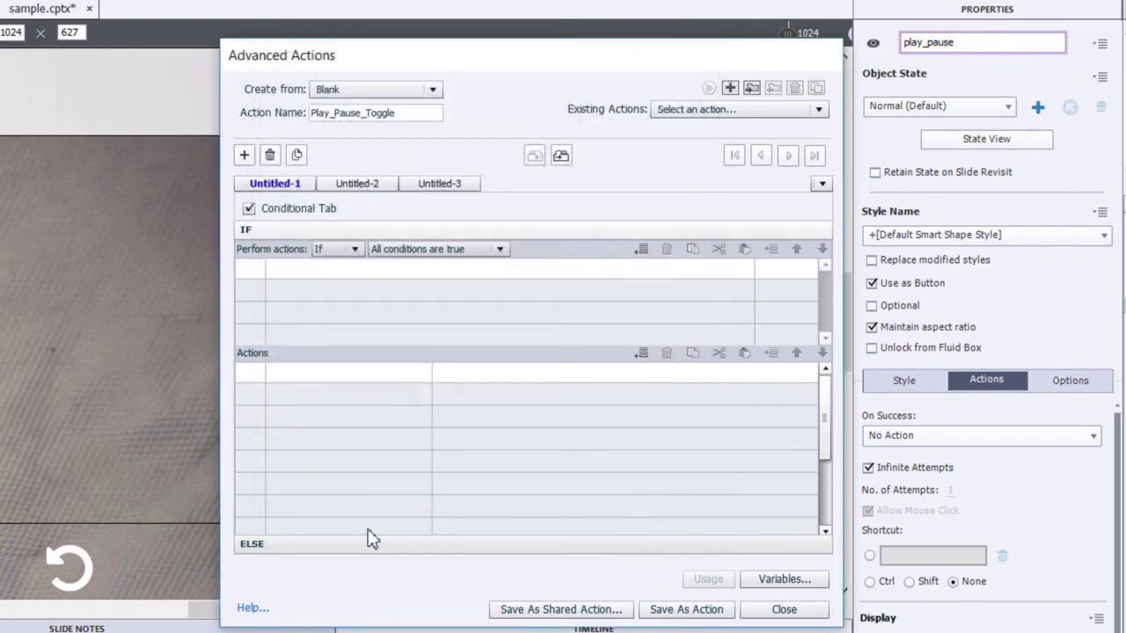
left_click(298, 270)
left_click(322, 269)
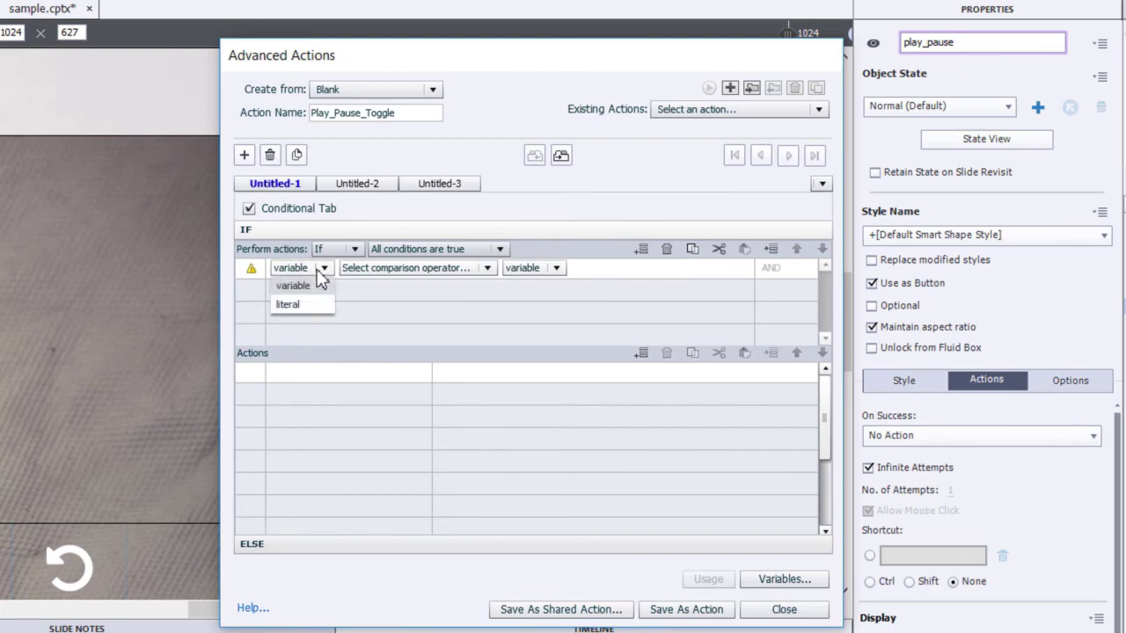
left_click(309, 292)
type("v")
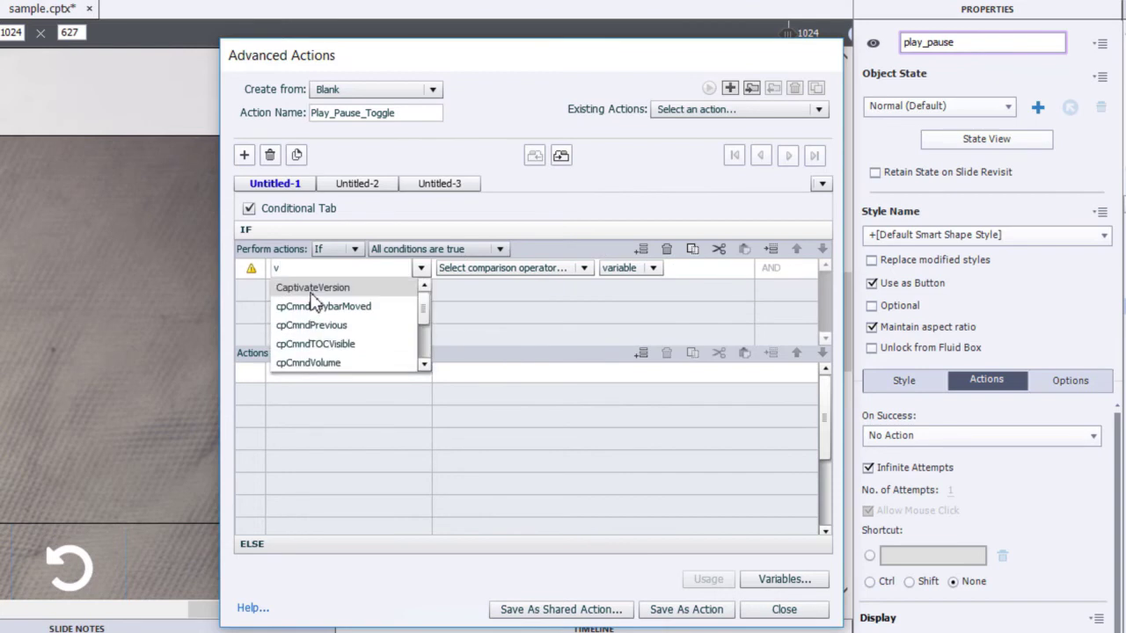
type("_")
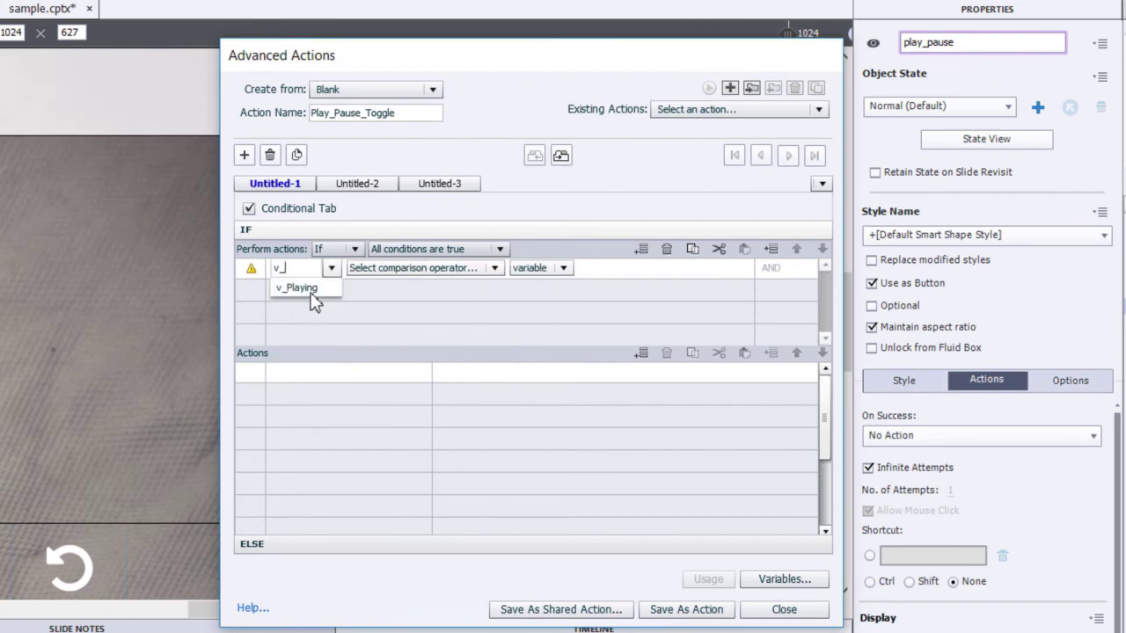
left_click(311, 293)
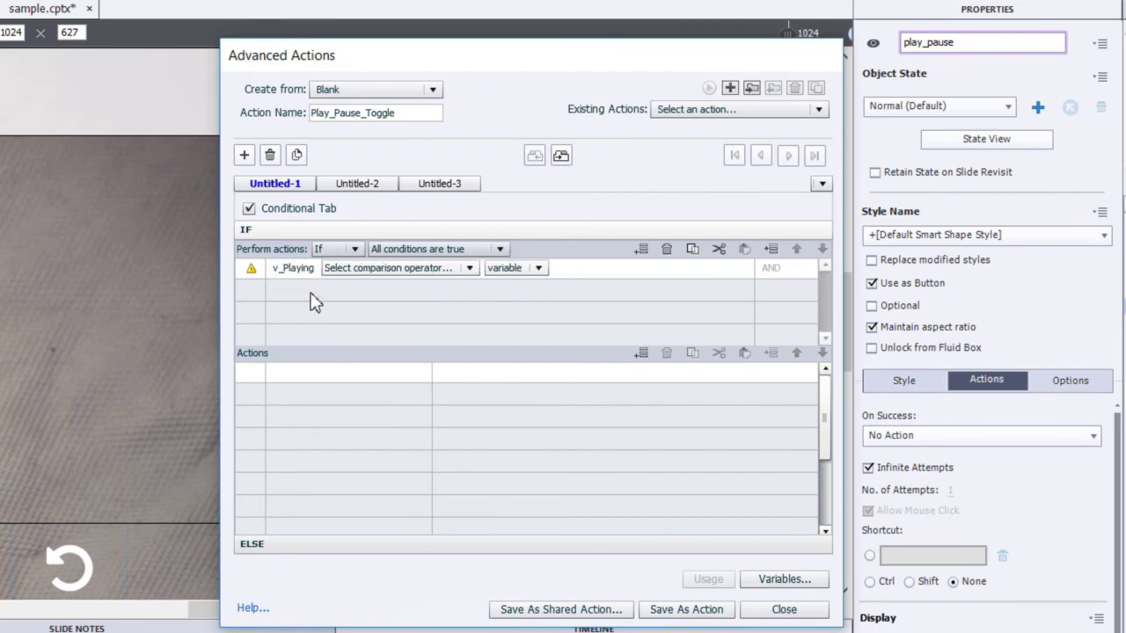
left_click(380, 270)
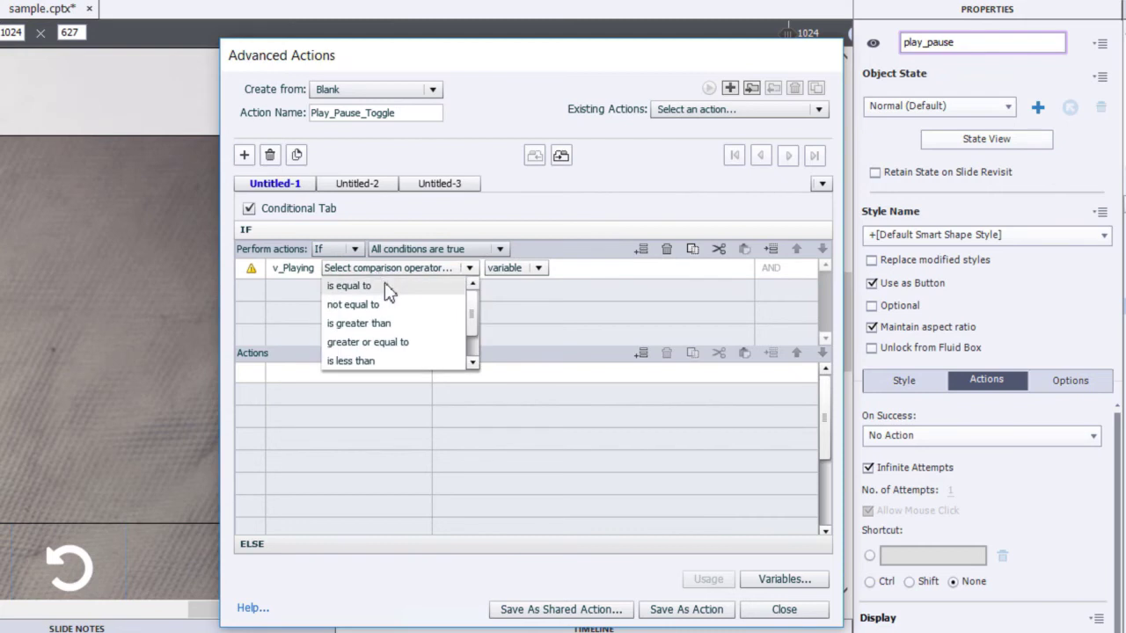
left_click(383, 285)
left_click(430, 268)
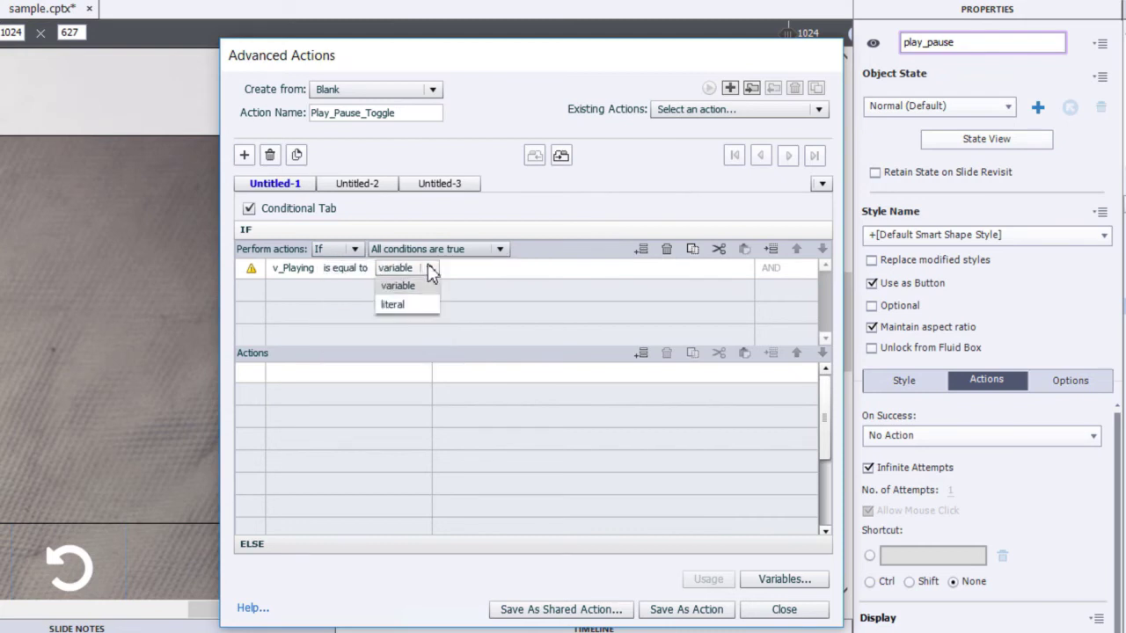
left_click(421, 306)
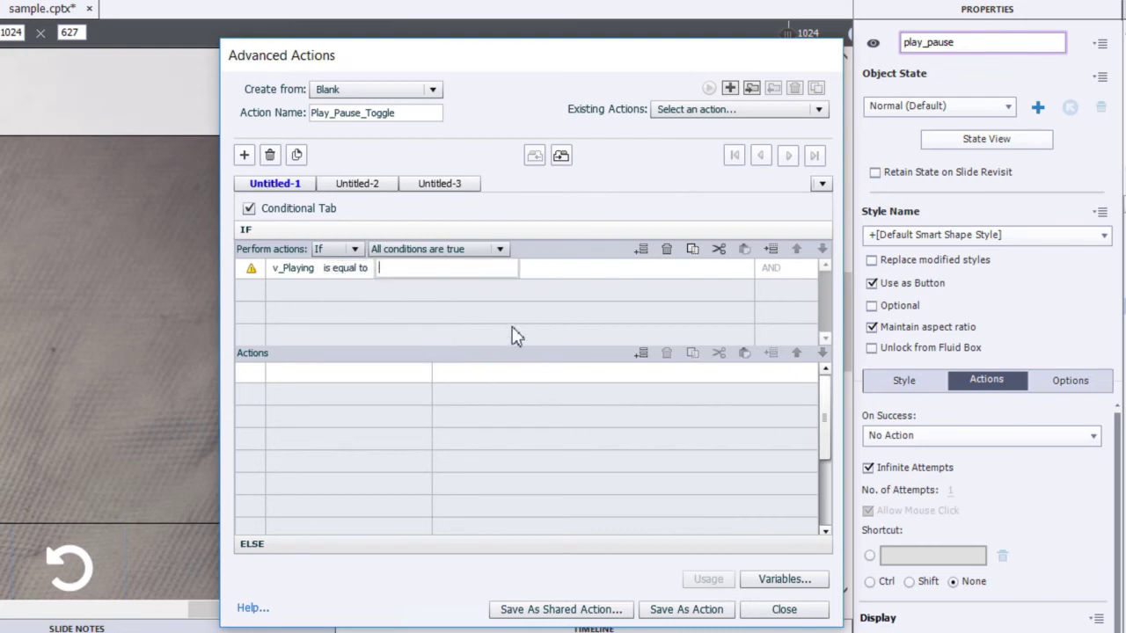
type("1")
key("Return")
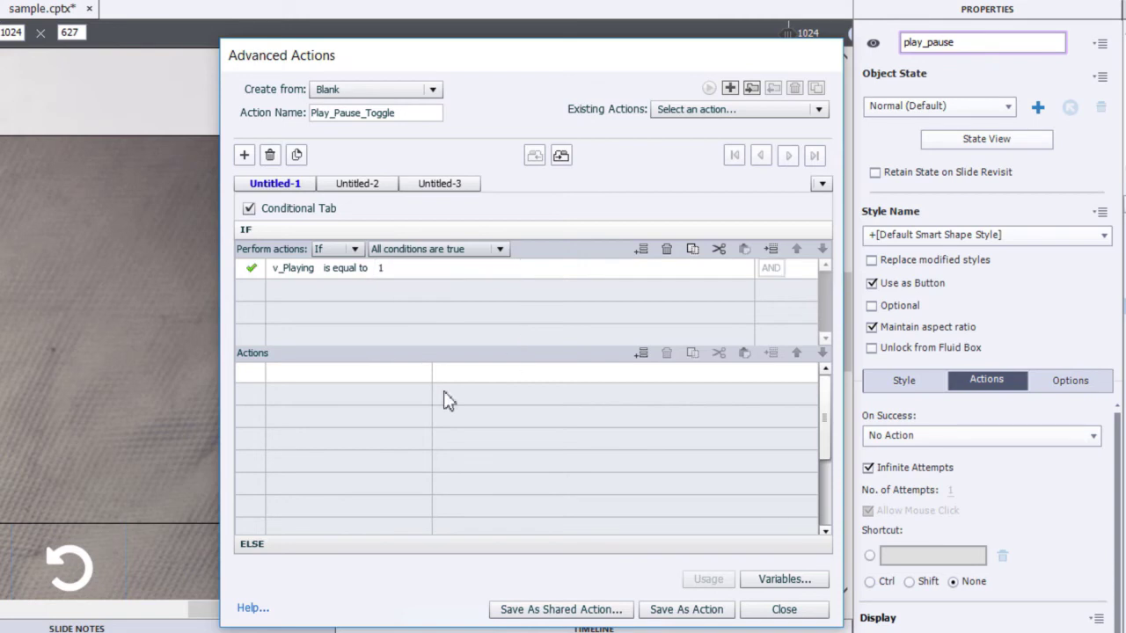
Step: Add Pause and Change State of play_pause to Play_Button to the IF actions
left_click(304, 373)
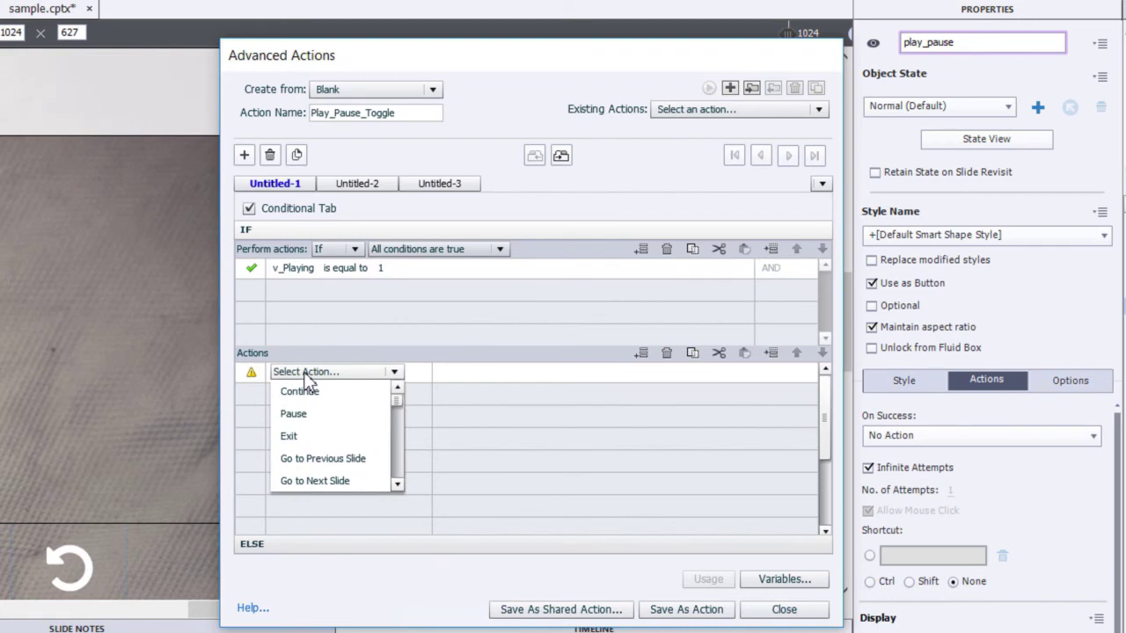
left_click(314, 414)
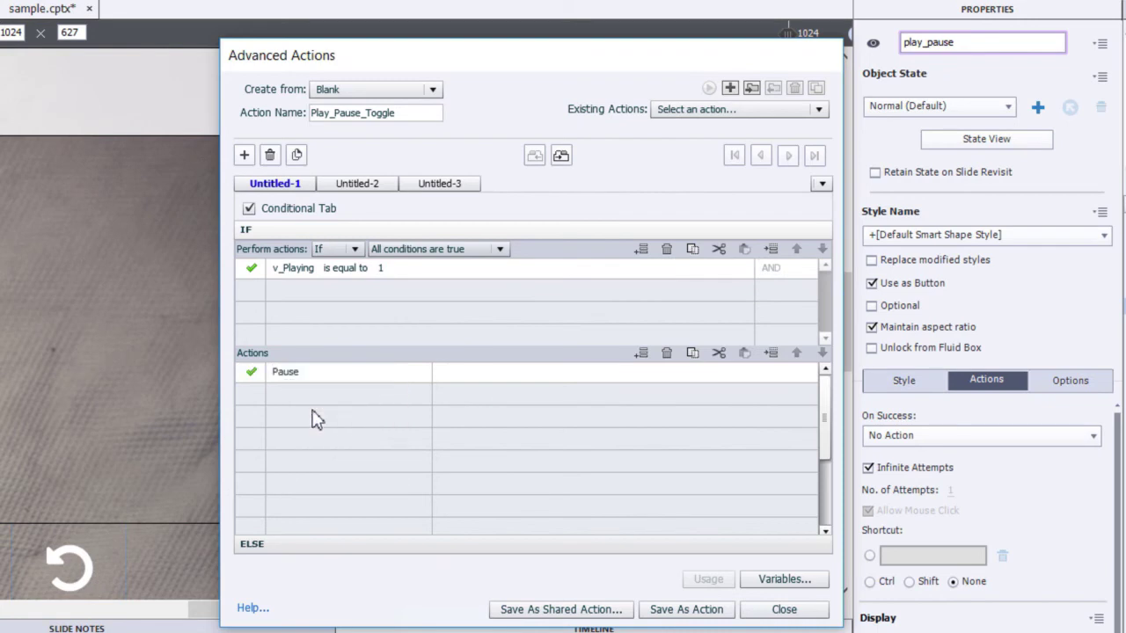
left_click(304, 396)
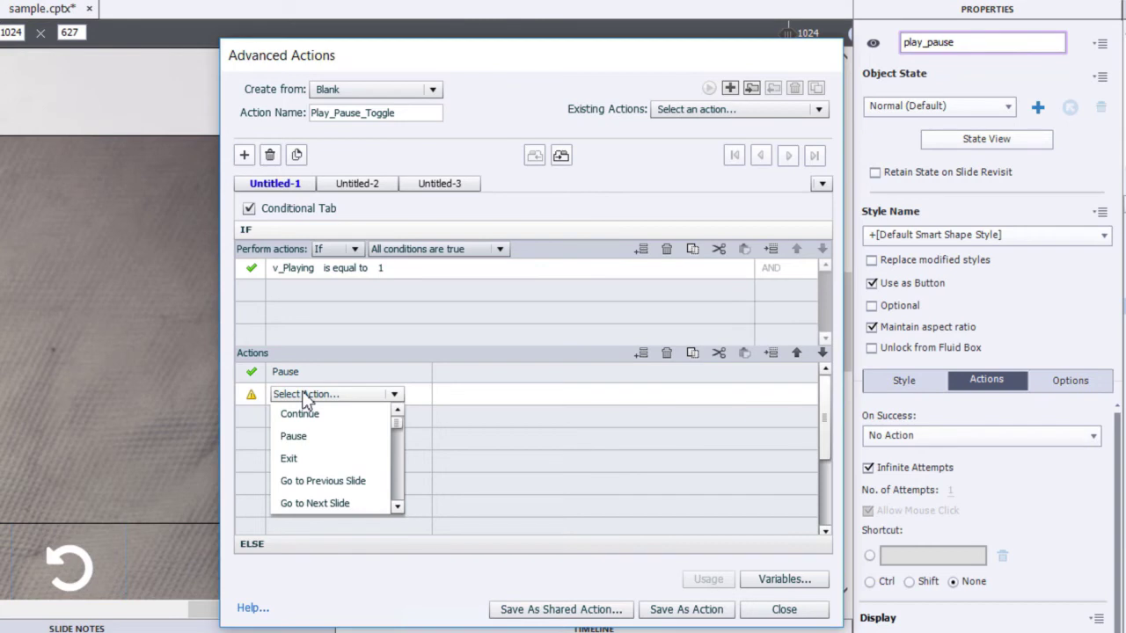
key("Down")
key("c")
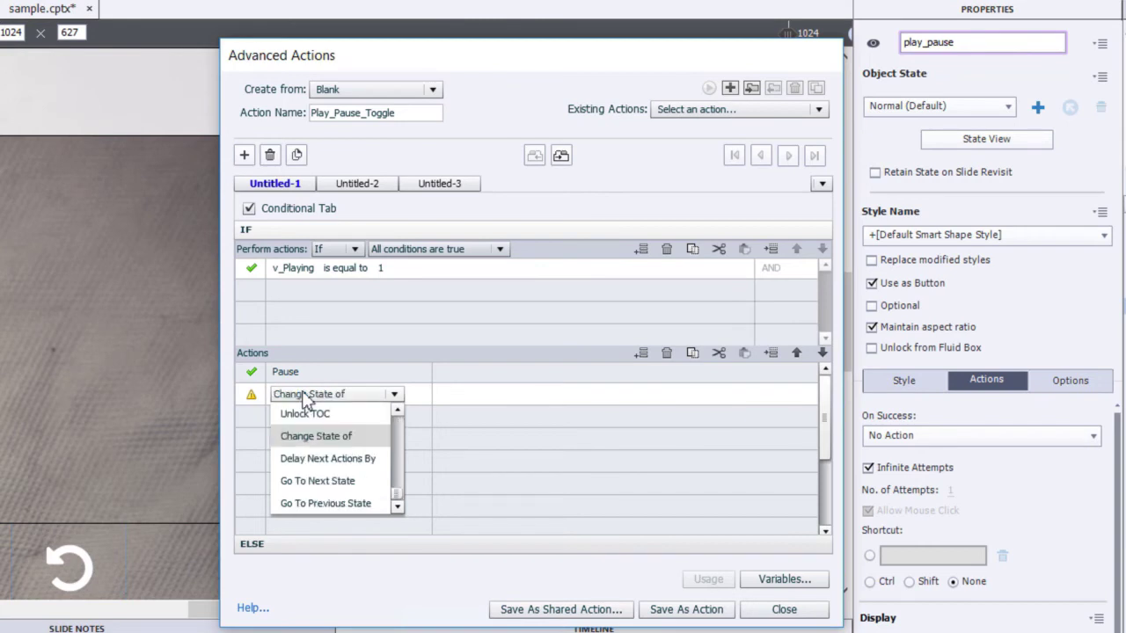
left_click(332, 437)
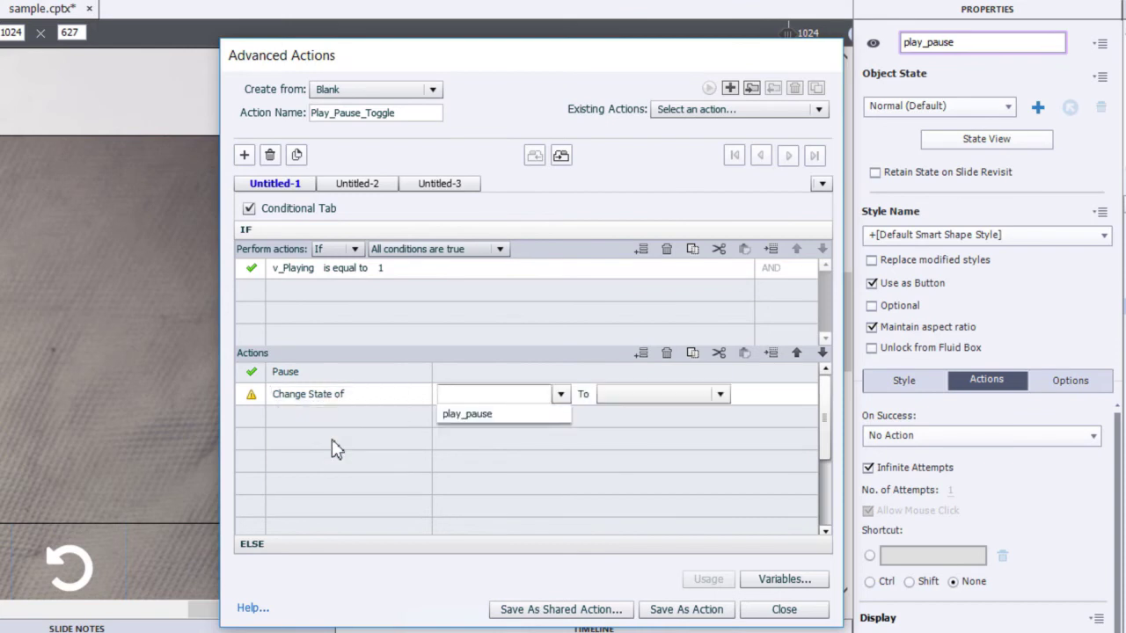
left_click(476, 421)
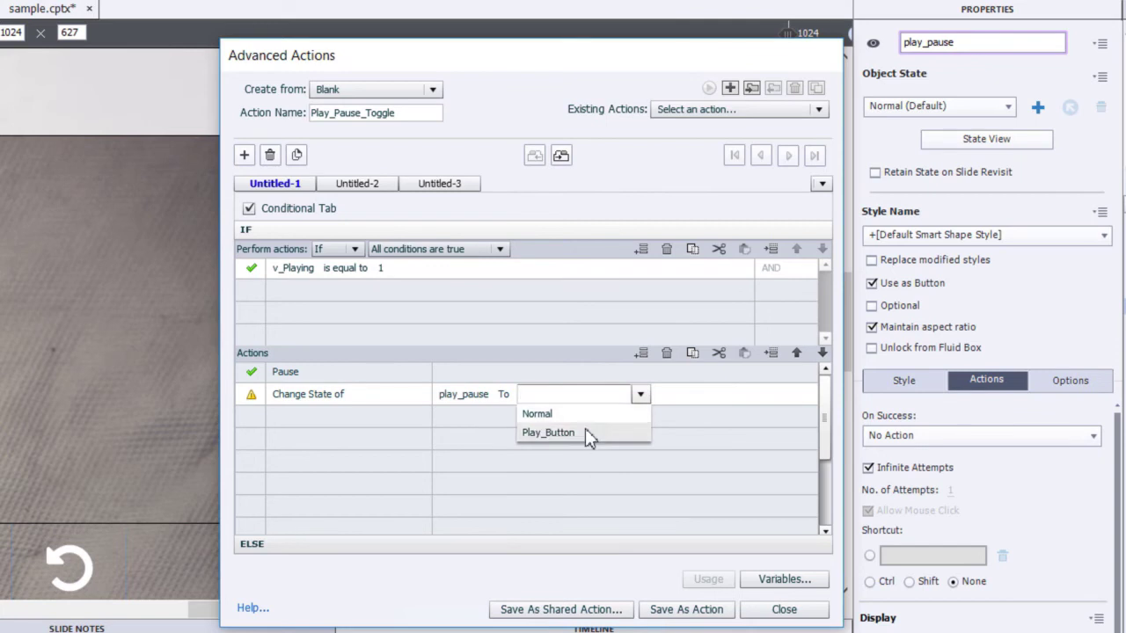
left_click(584, 433)
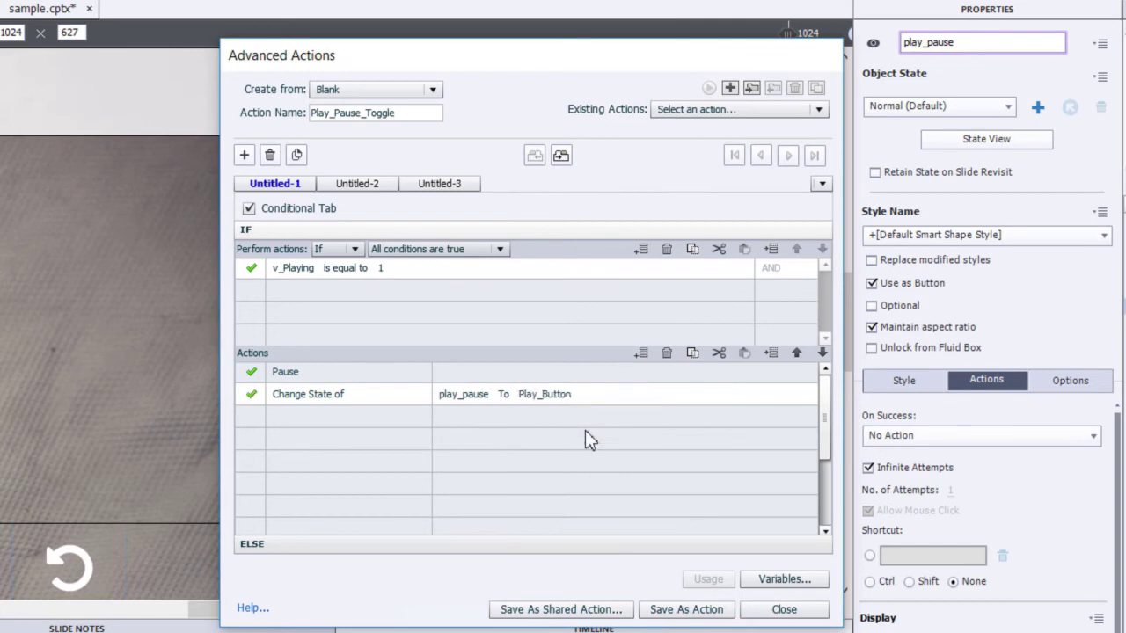
Step: Add a third IF action assigning the literal 0 to v_Playing
double_click(299, 419)
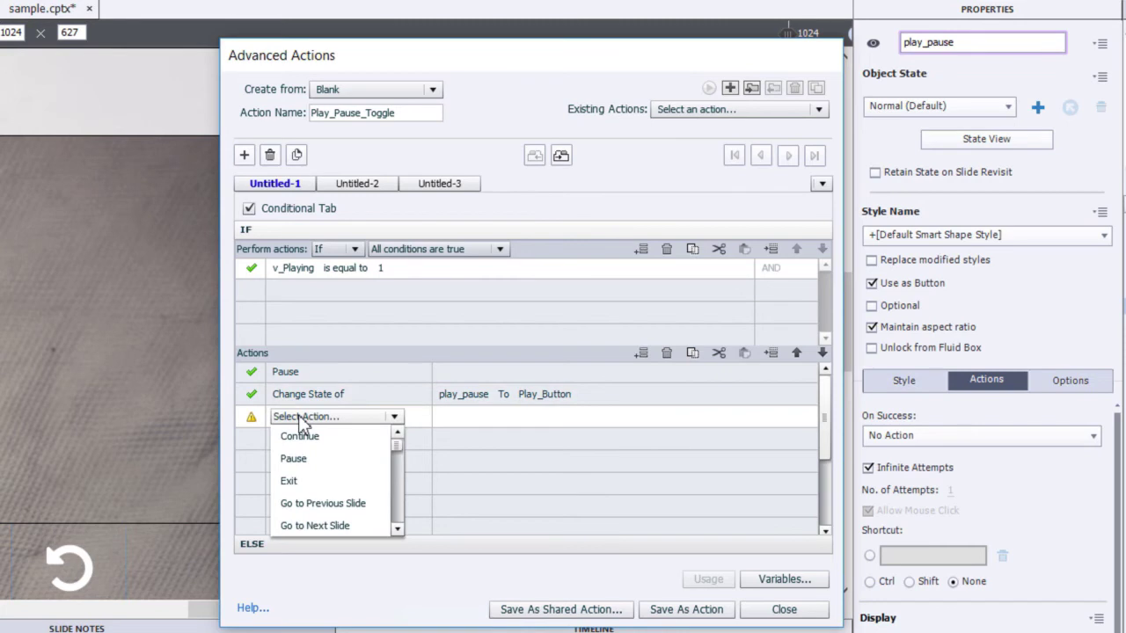
scroll(299, 435, "down", 3)
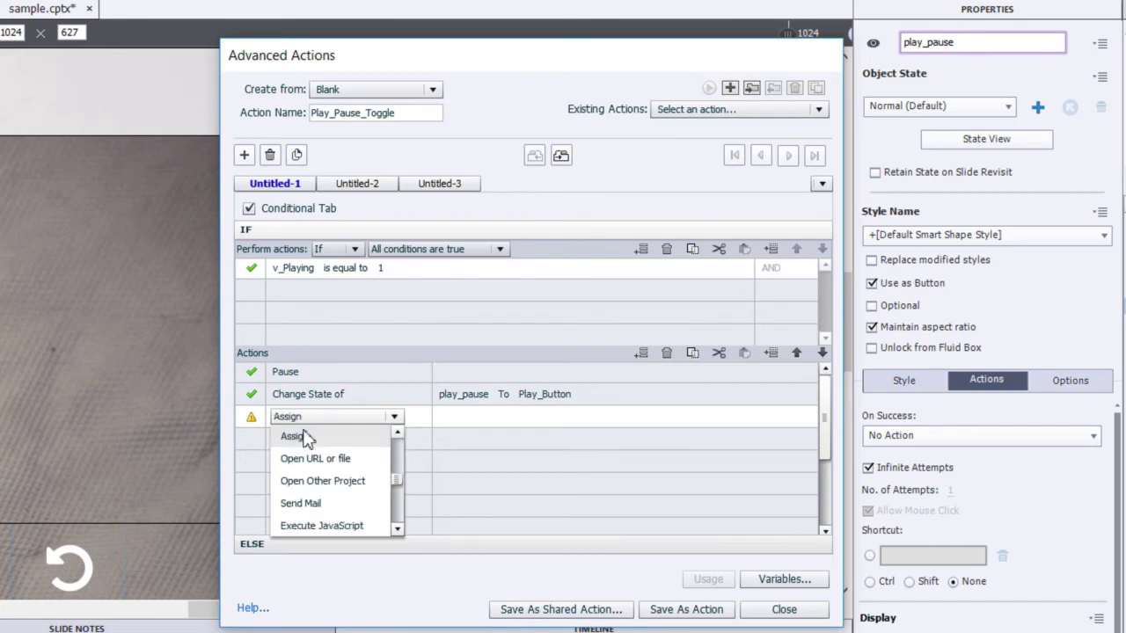
left_click(308, 438)
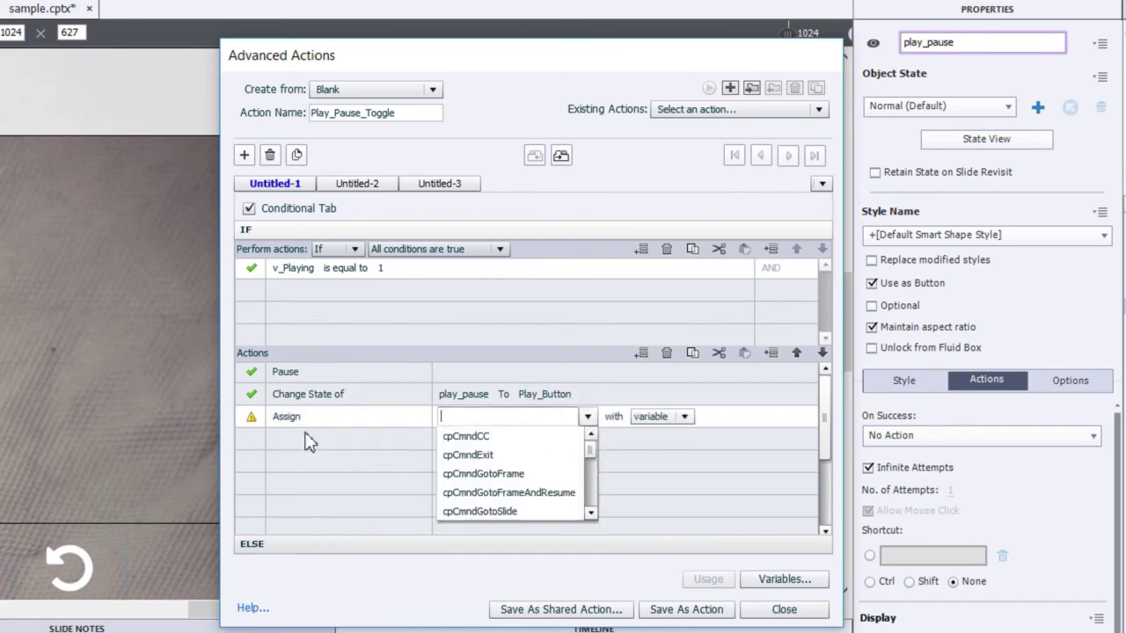
type("v_")
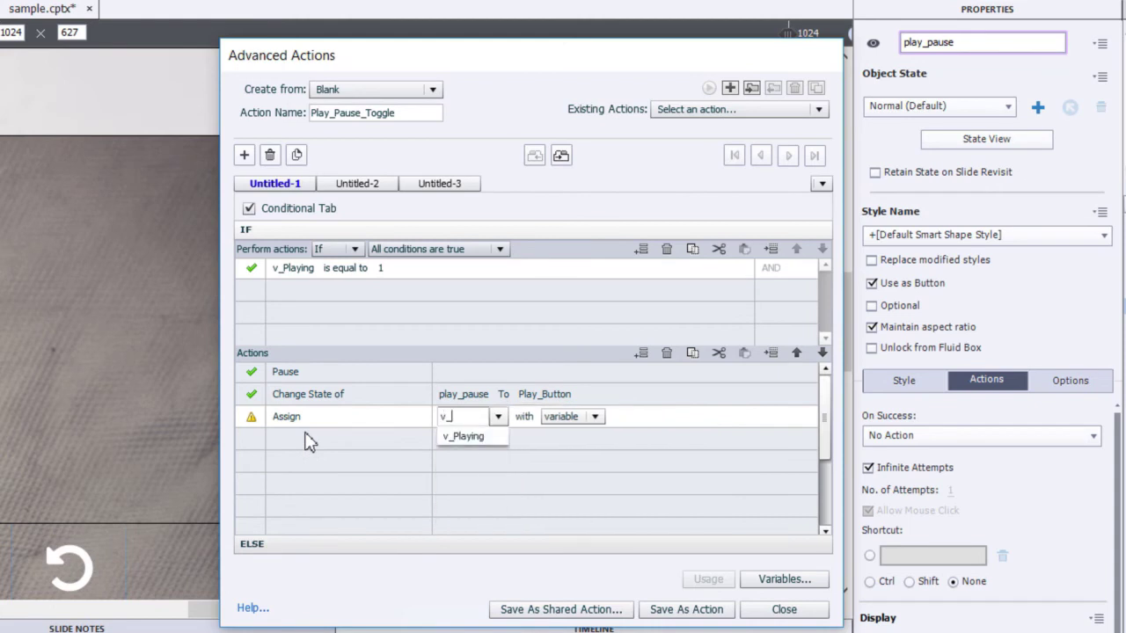
key("Down")
key("Return")
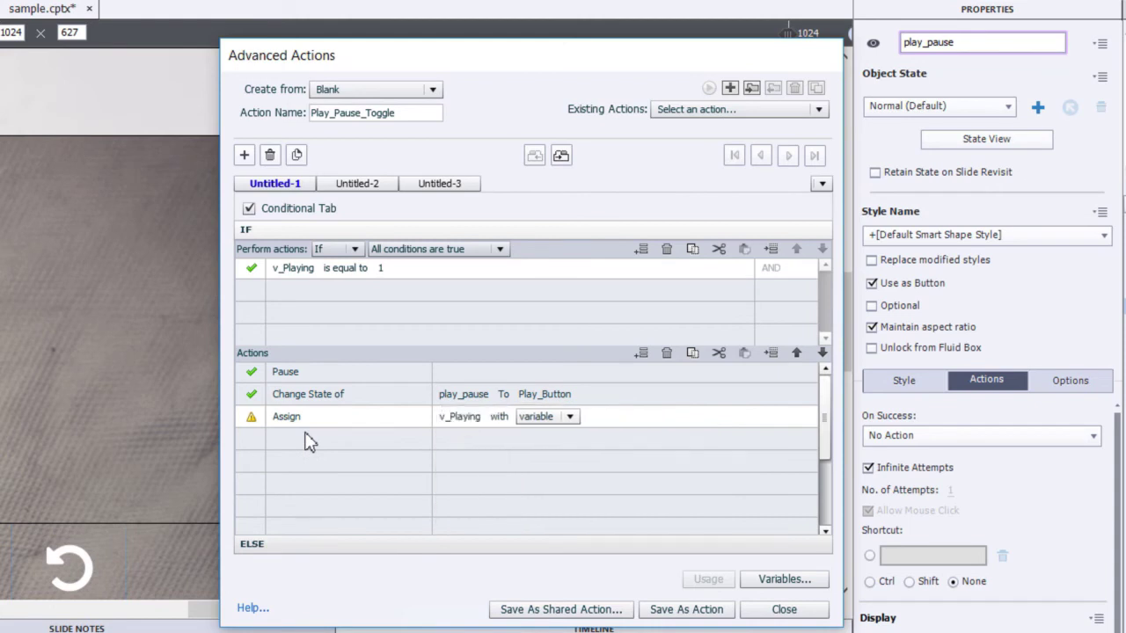
left_click(542, 420)
left_click(551, 455)
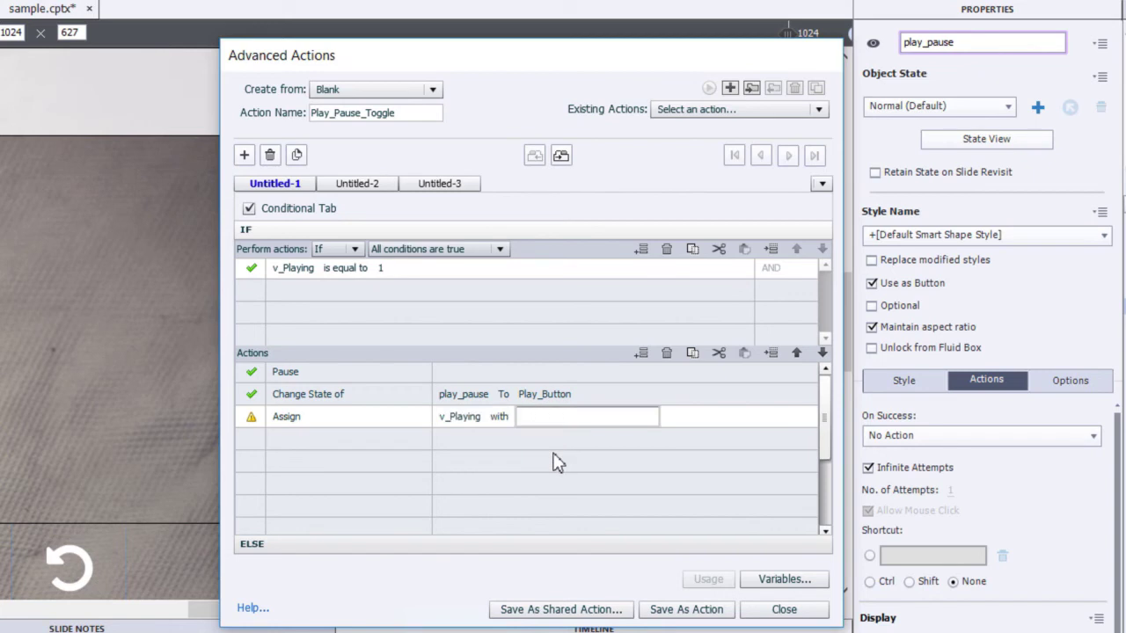
type("0")
key("Return")
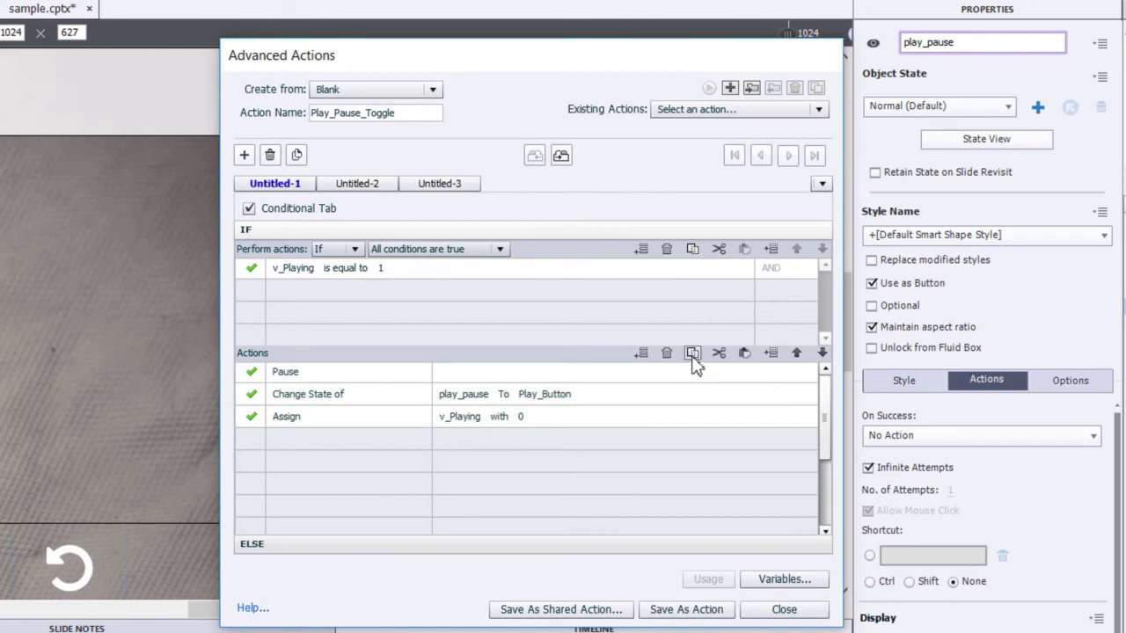
Step: Paste the copied actions into the ELSE branch and change Pause to Continue
left_click(640, 544)
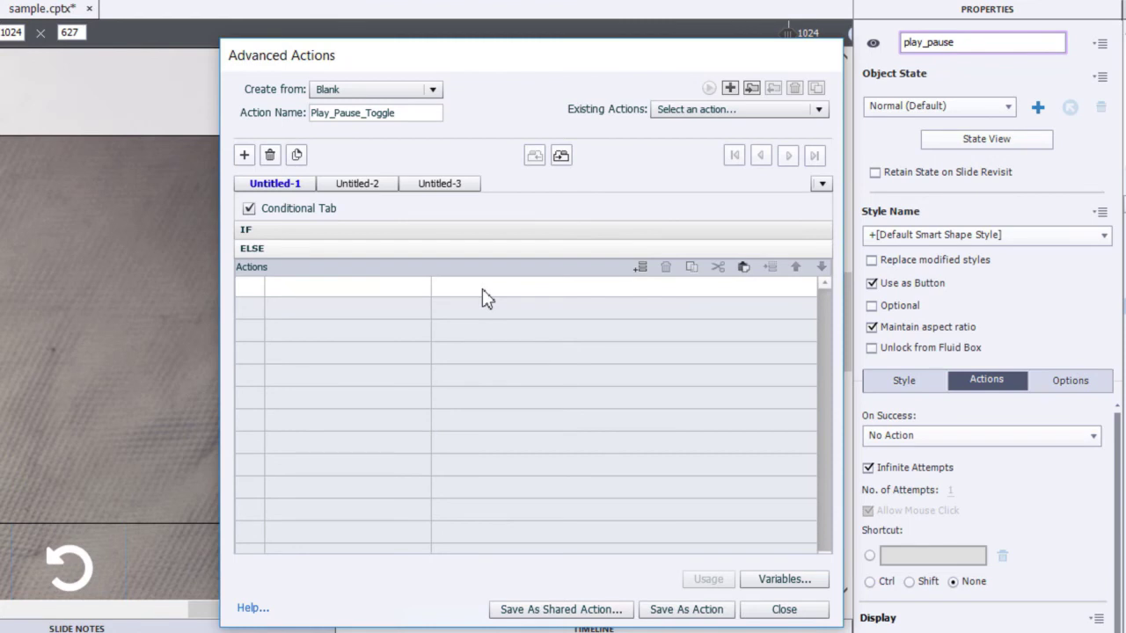
left_click(743, 268)
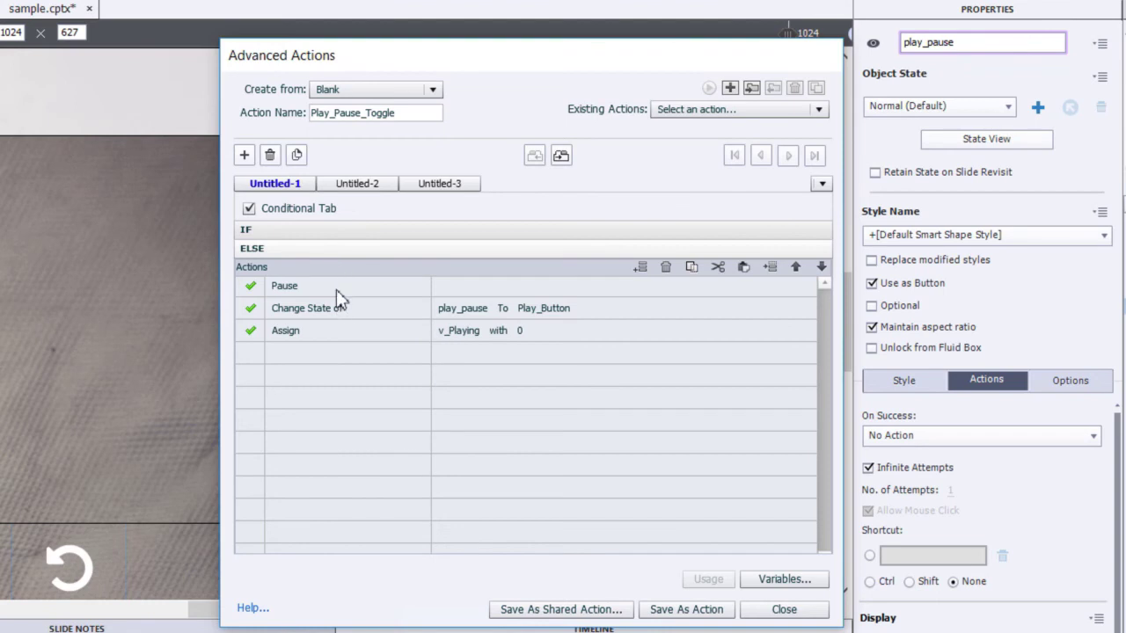
left_click(287, 233)
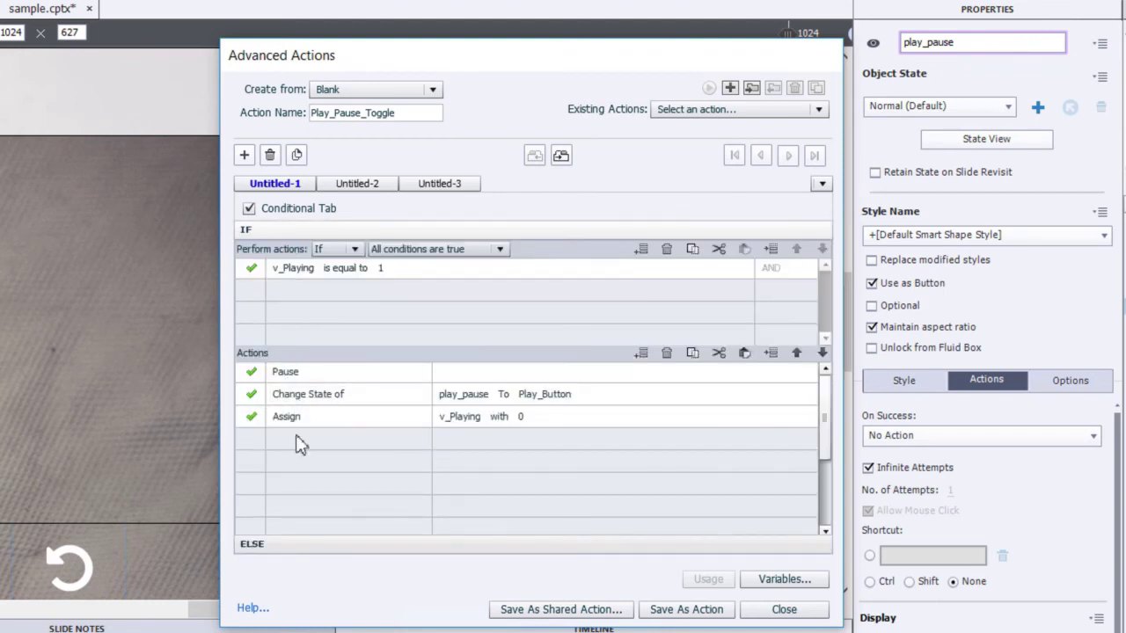
left_click(316, 543)
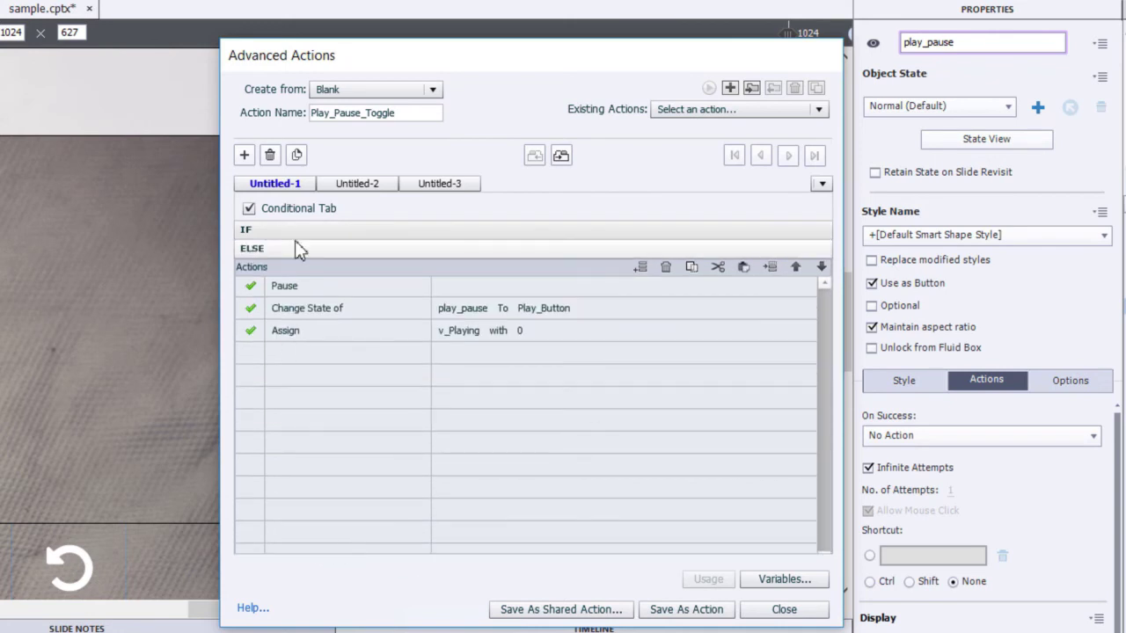
double_click(291, 297)
left_click(337, 283)
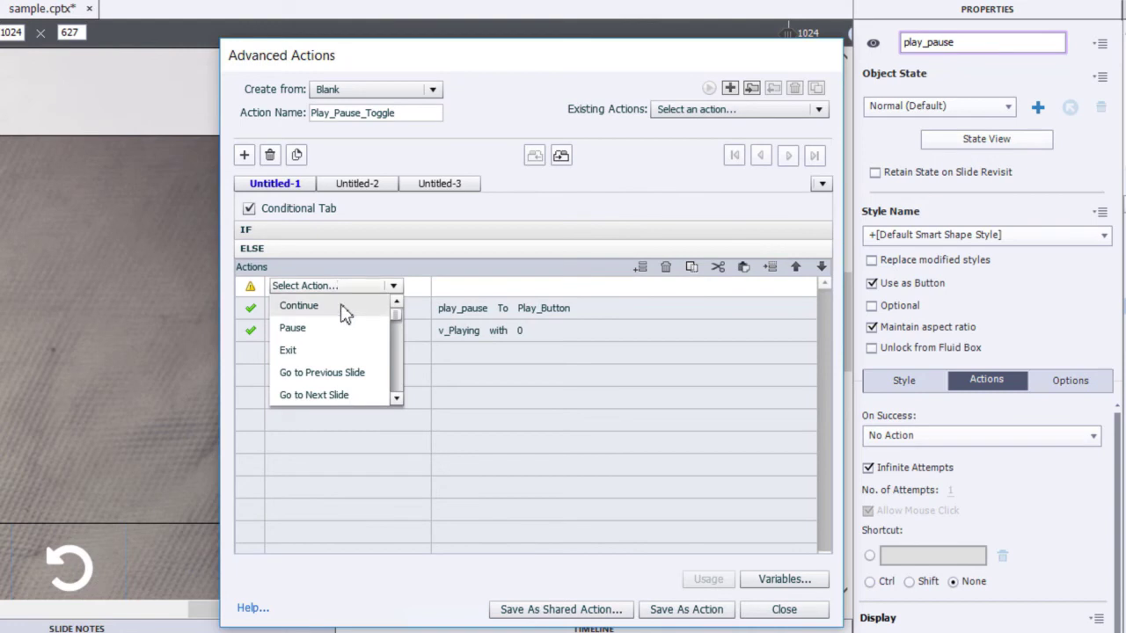
left_click(304, 305)
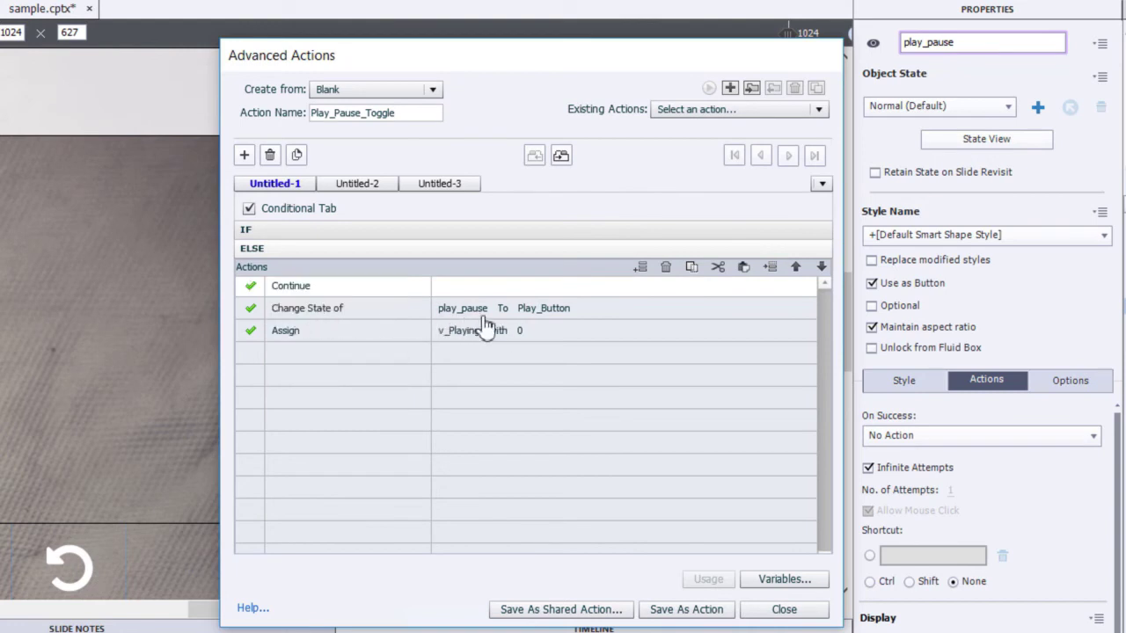
Step: Set the ELSE play_pause state to Normal and assign v_Playing the literal 1
left_click(562, 310)
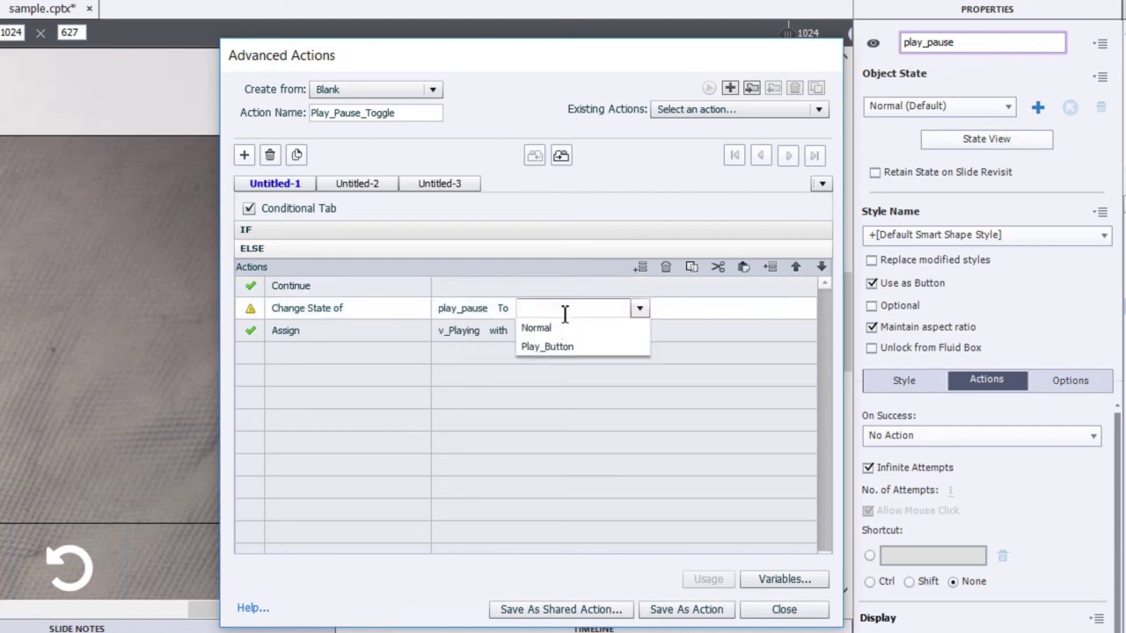
left_click(568, 327)
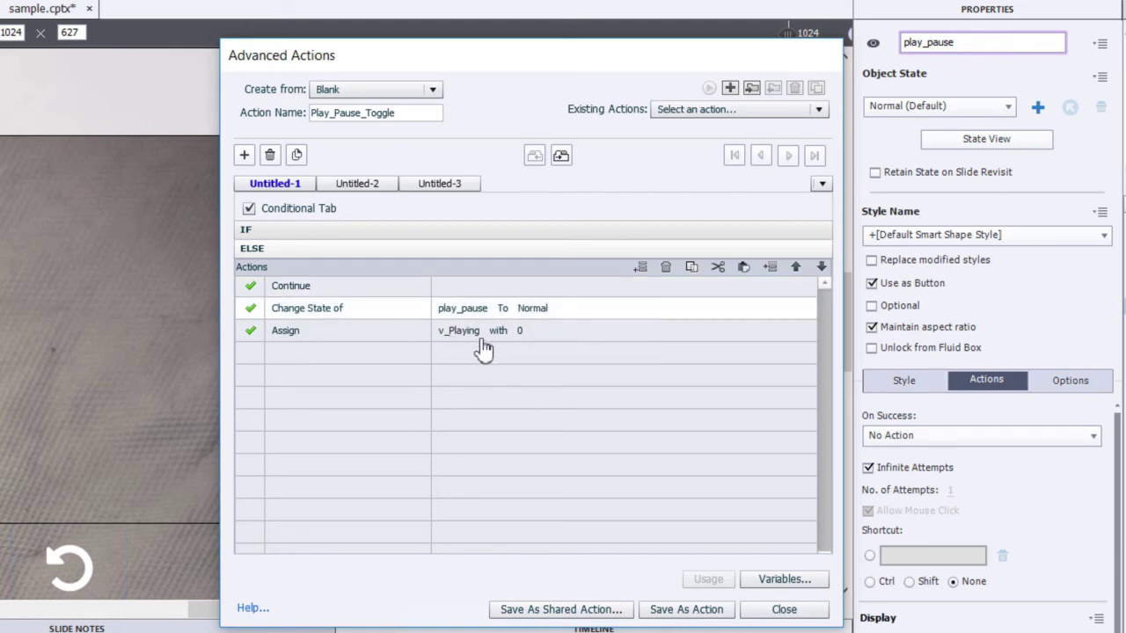
left_click(529, 336)
left_click(527, 335)
left_click(559, 369)
type("1")
key("Return")
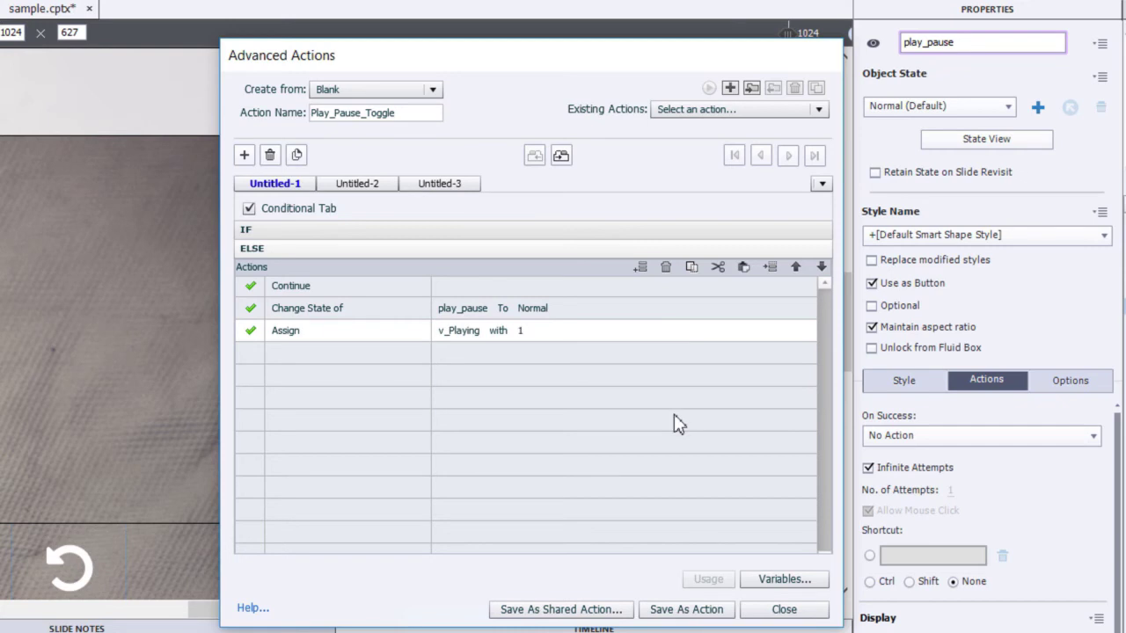
left_click_drag(559, 62, 563, 42)
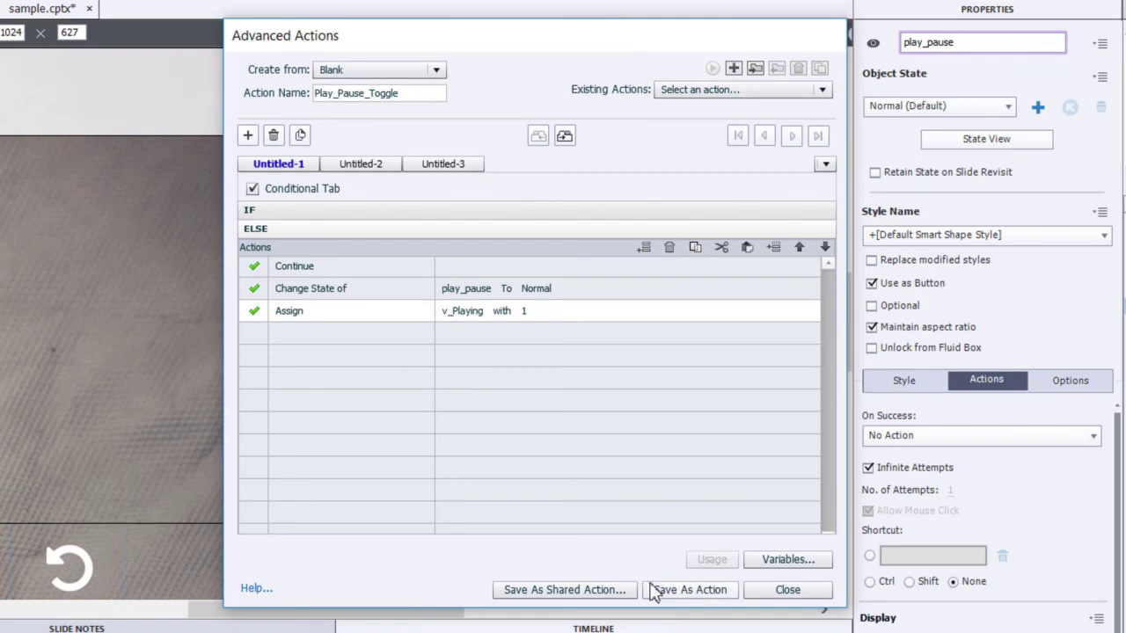
Step: Save as shared action with description 'This the toggle control for the playpause button.'
left_click(593, 590)
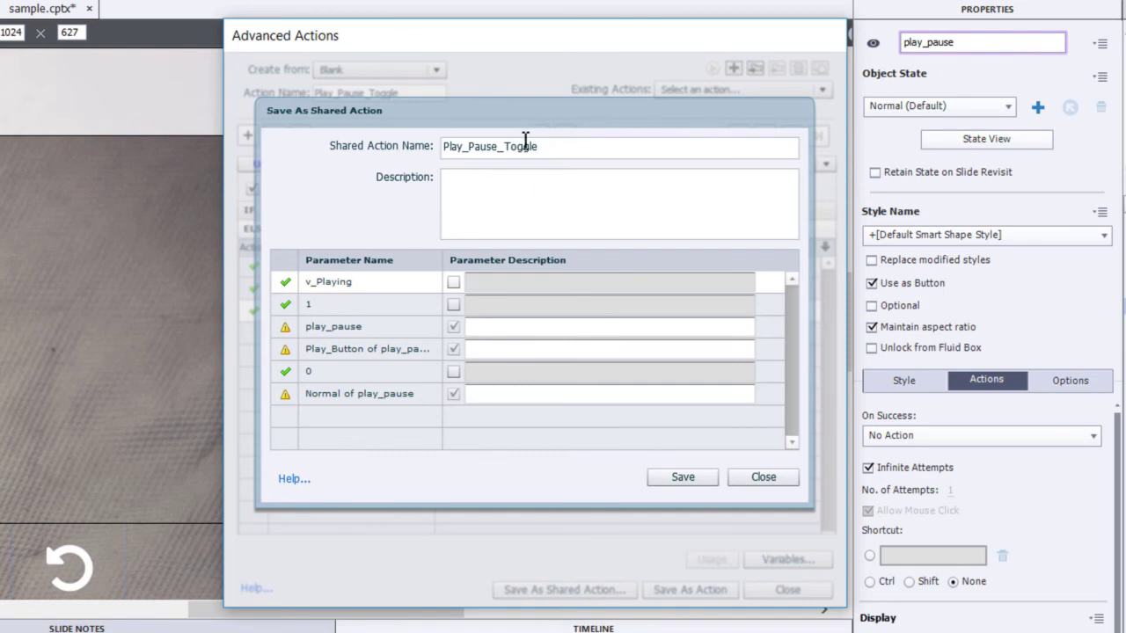
left_click(540, 215)
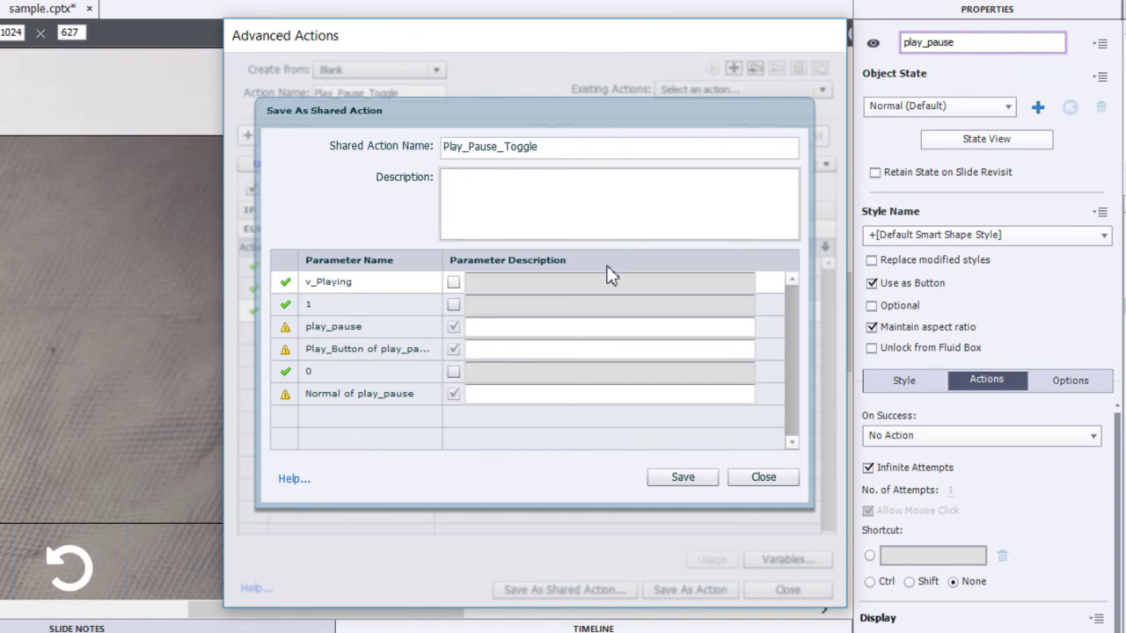
type("This the toggle control")
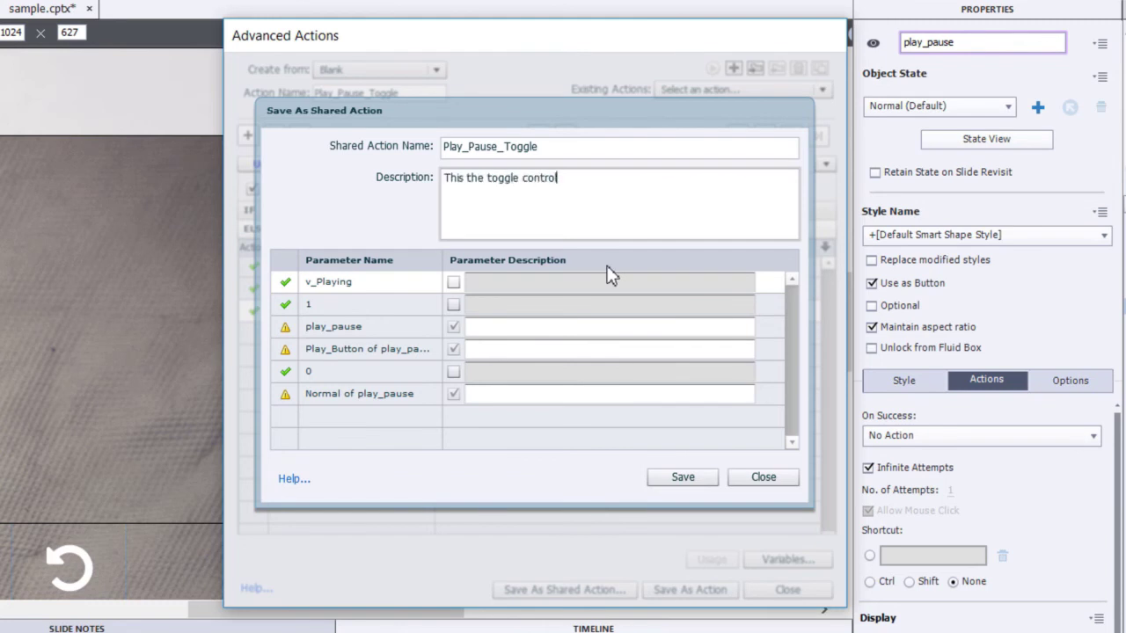
type(" for the playpause button.")
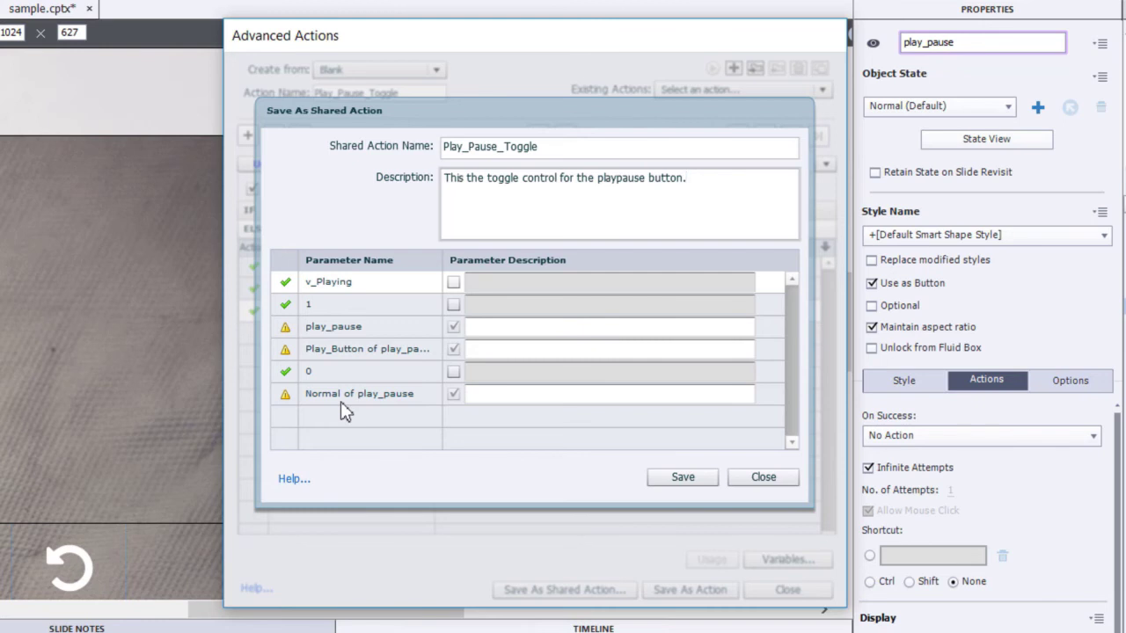
Step: Describe the parameters as play Pause Button, paused state and playing state, then save
left_click(492, 329)
type("The play ")
type("p")
key("BackSpace")
type("Pause Button")
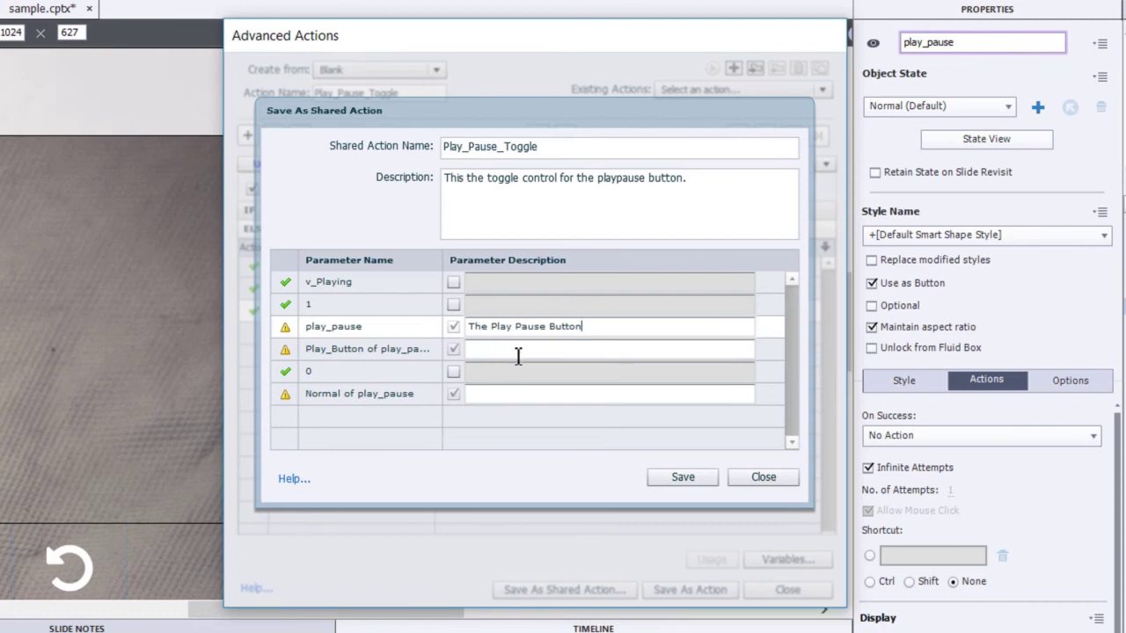
left_click(518, 355)
type("The")
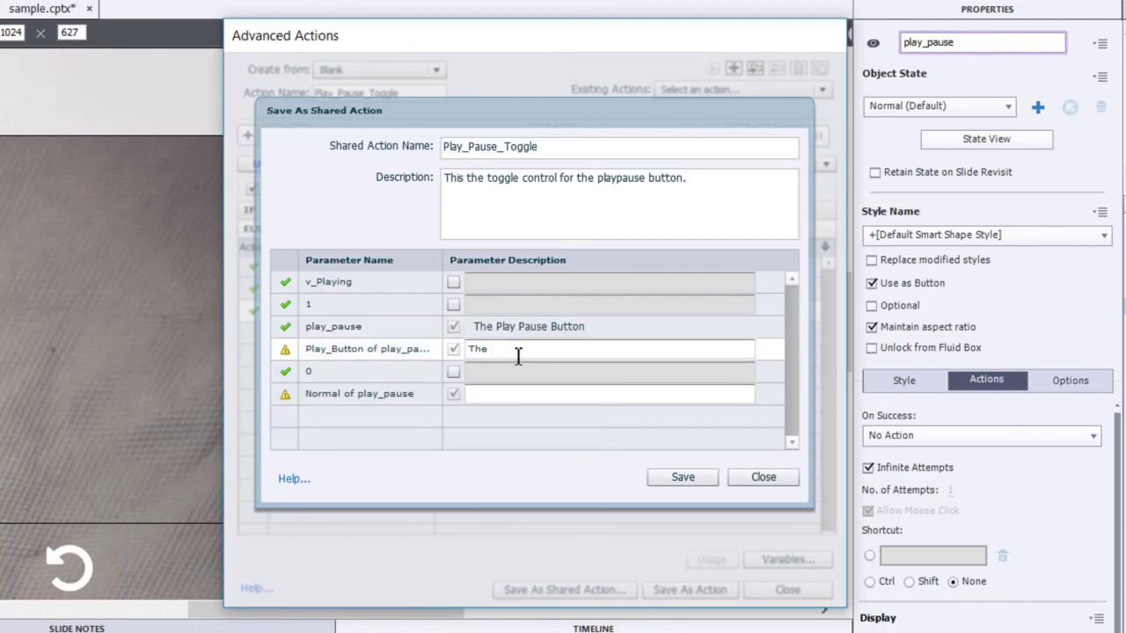
type(" paused state of that button")
left_click(517, 394)
type("The play")
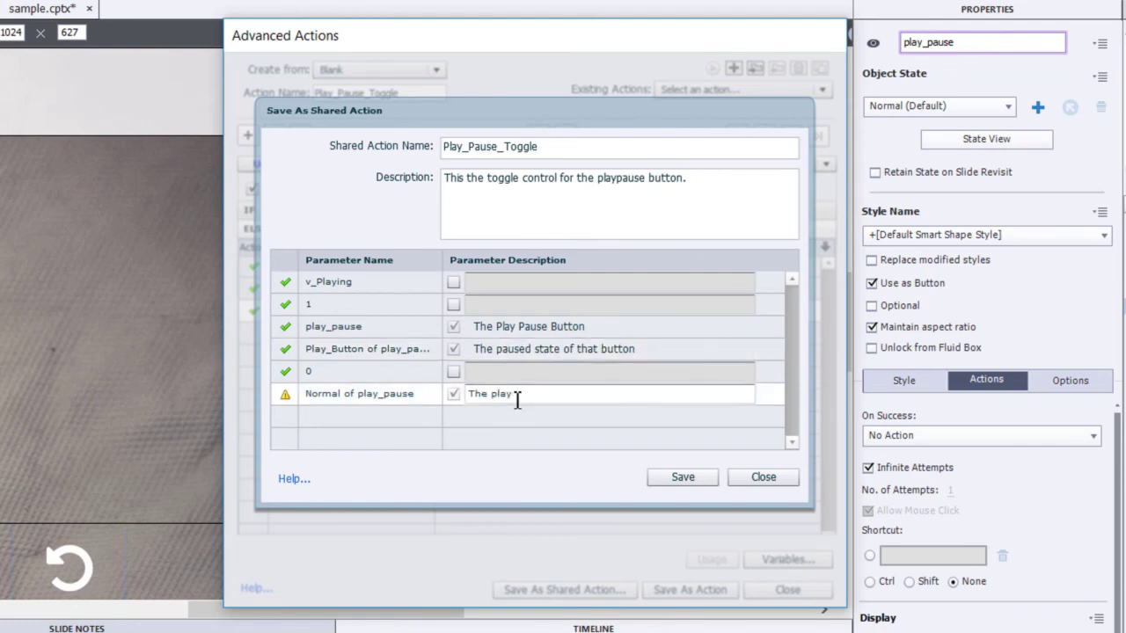
type("ing state of that button")
left_click(682, 479)
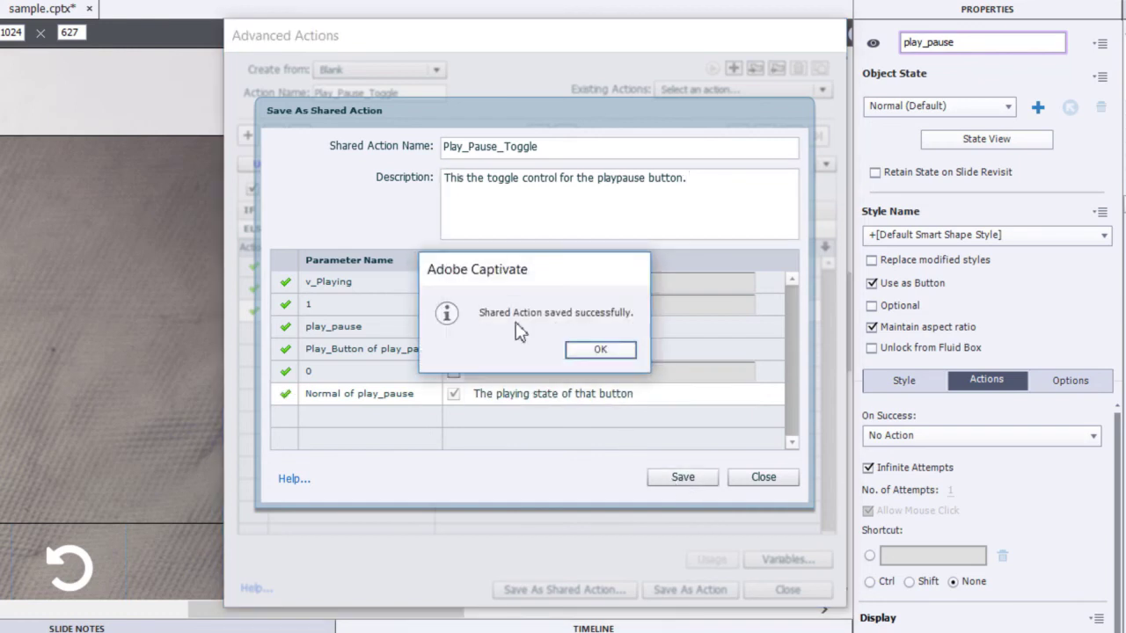
left_click(607, 351)
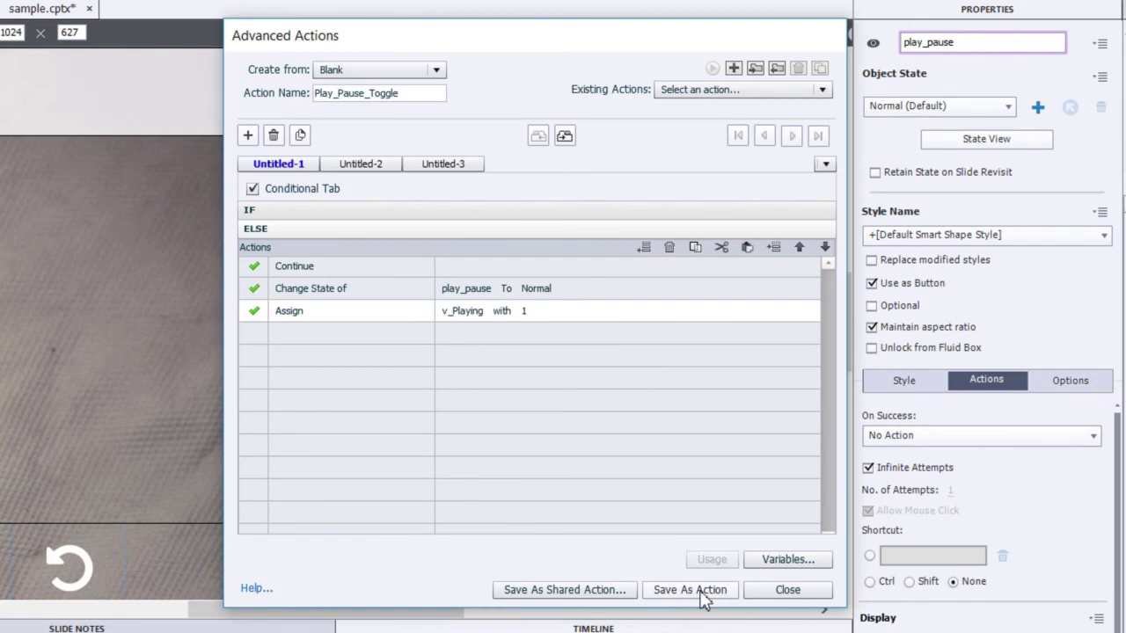
Step: Make the play_pause button's On Success execute the shared action Play_Pause_Toggle
left_click(779, 590)
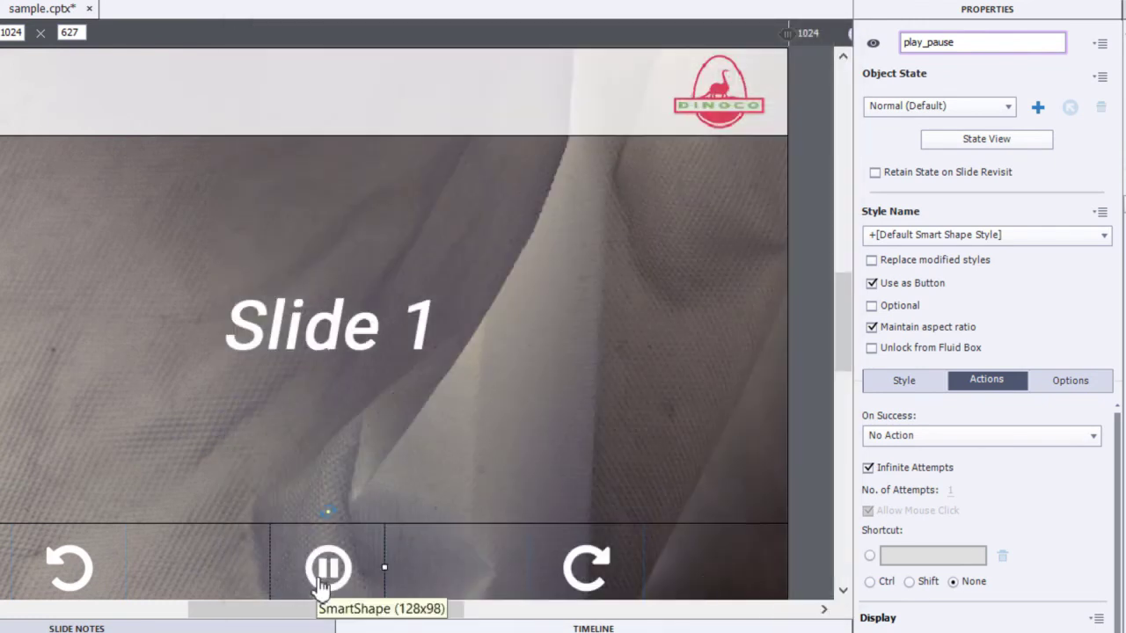
left_click(982, 436)
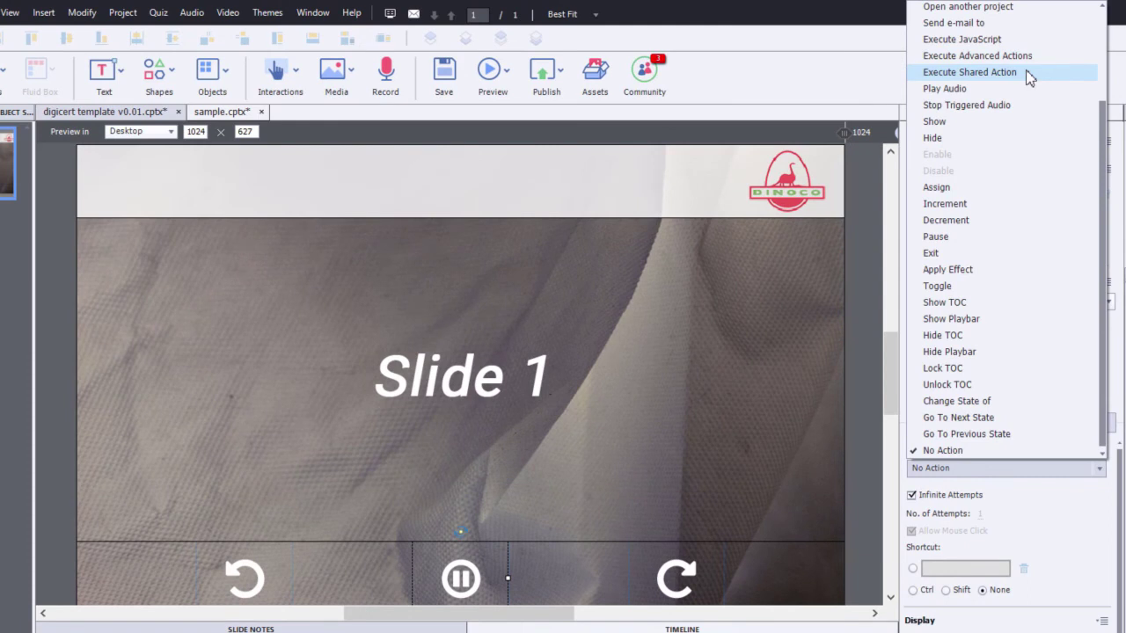
left_click(1025, 71)
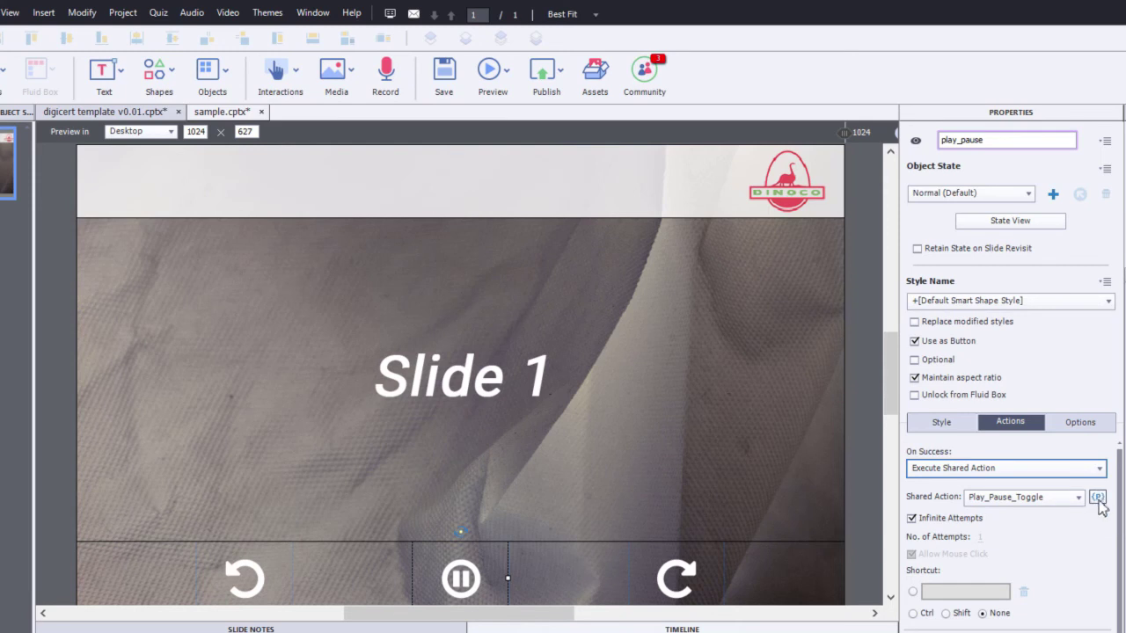
left_click(1098, 498)
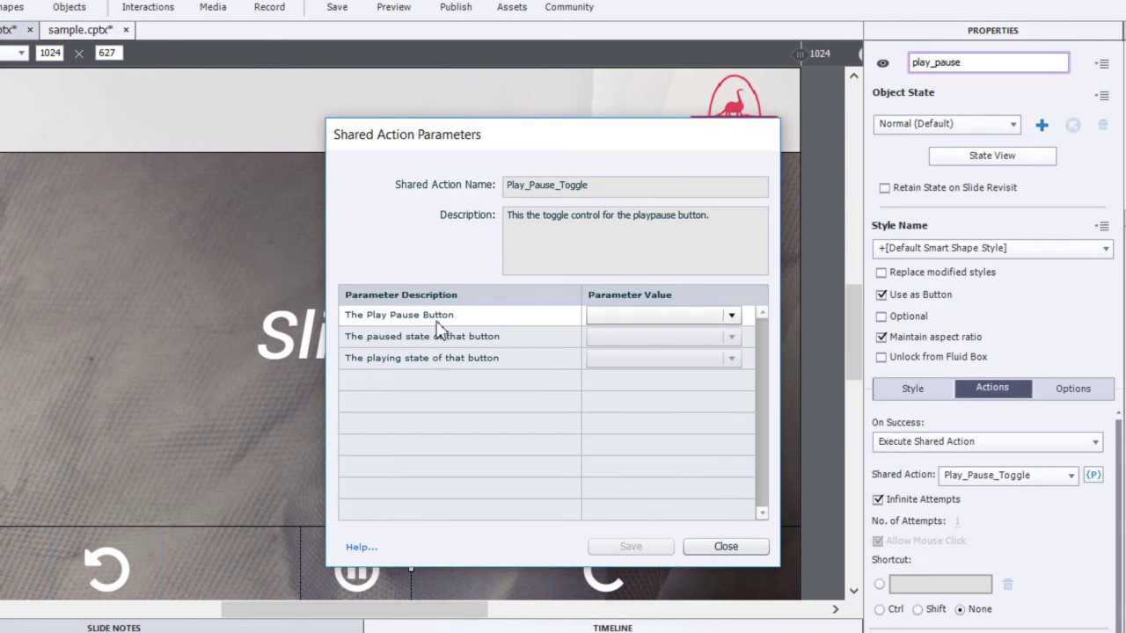
Step: Map the parameters to play_pause, paused Play_Button and playing Normal, then save
left_click(730, 315)
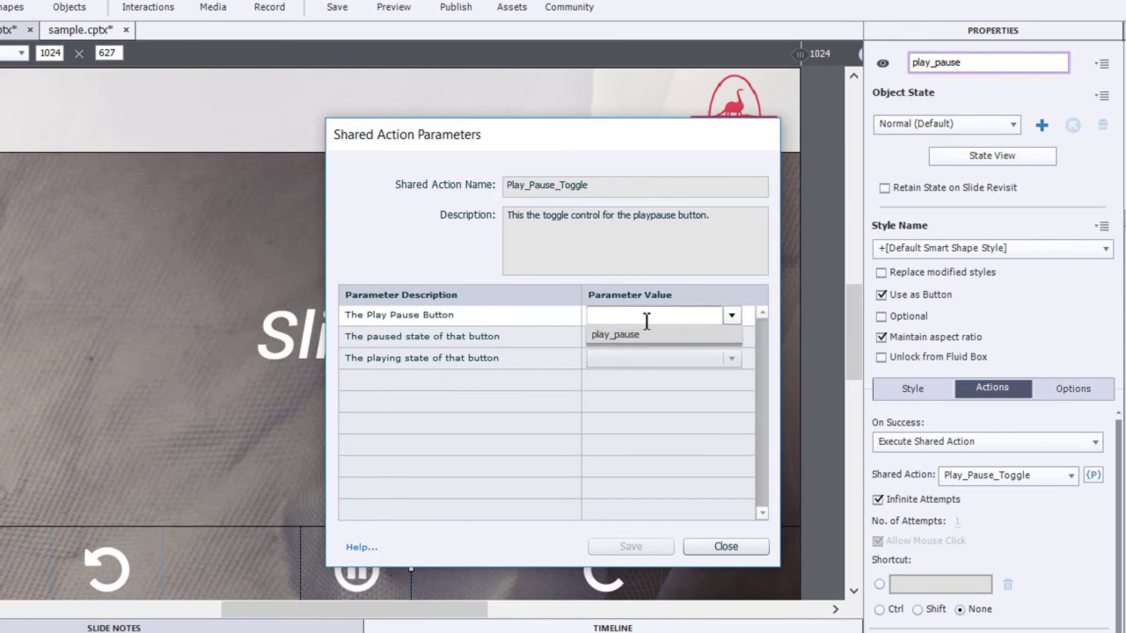
left_click(644, 336)
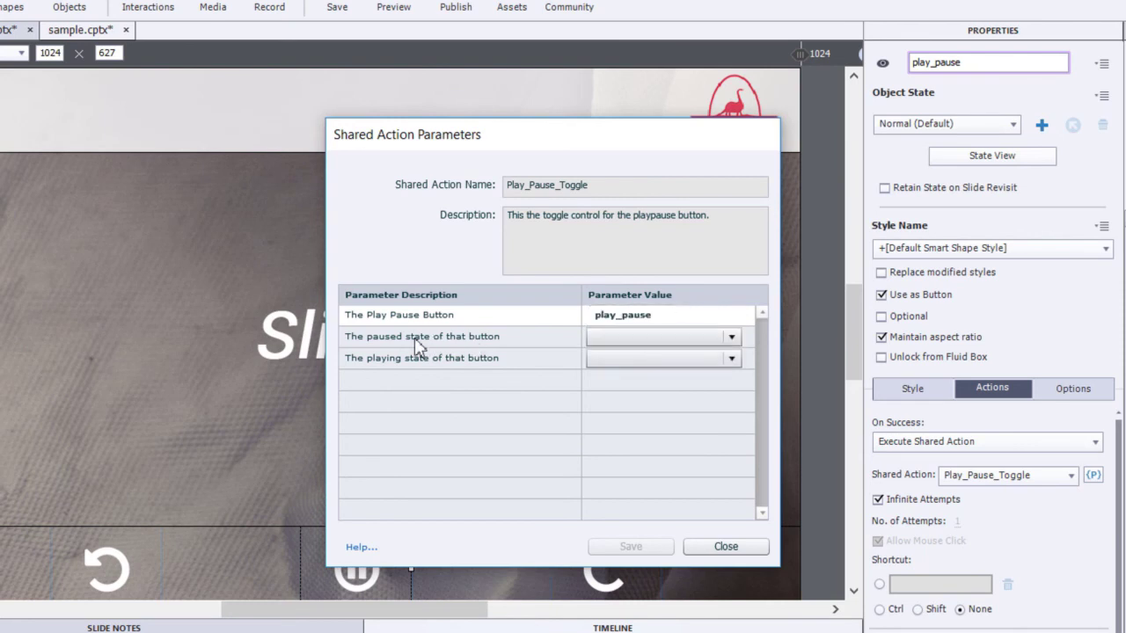
left_click(678, 339)
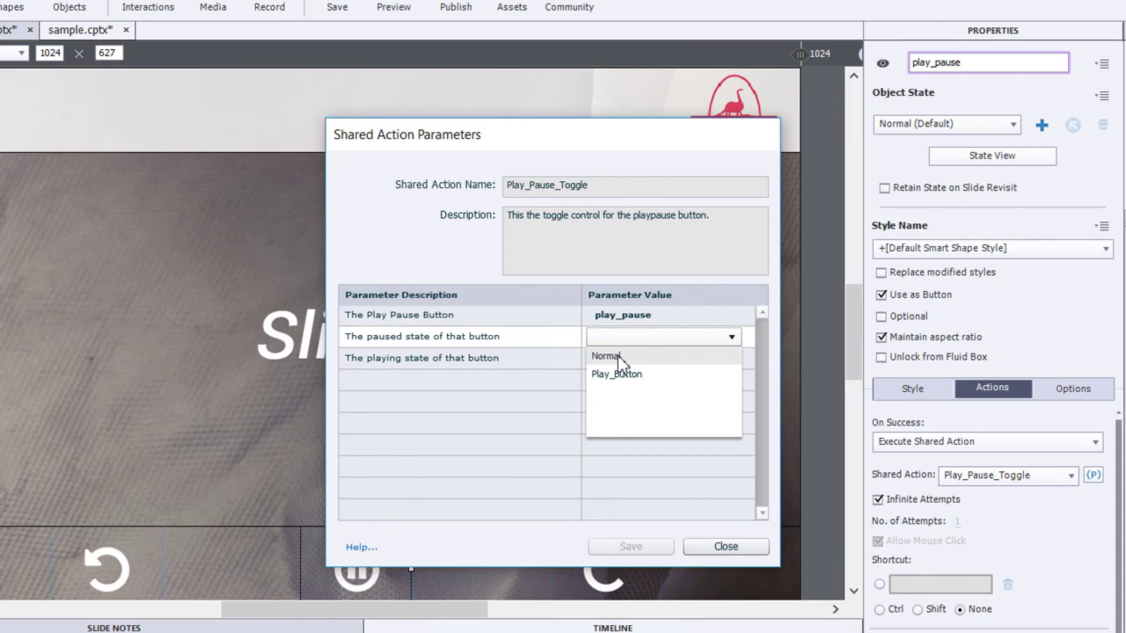
left_click(643, 378)
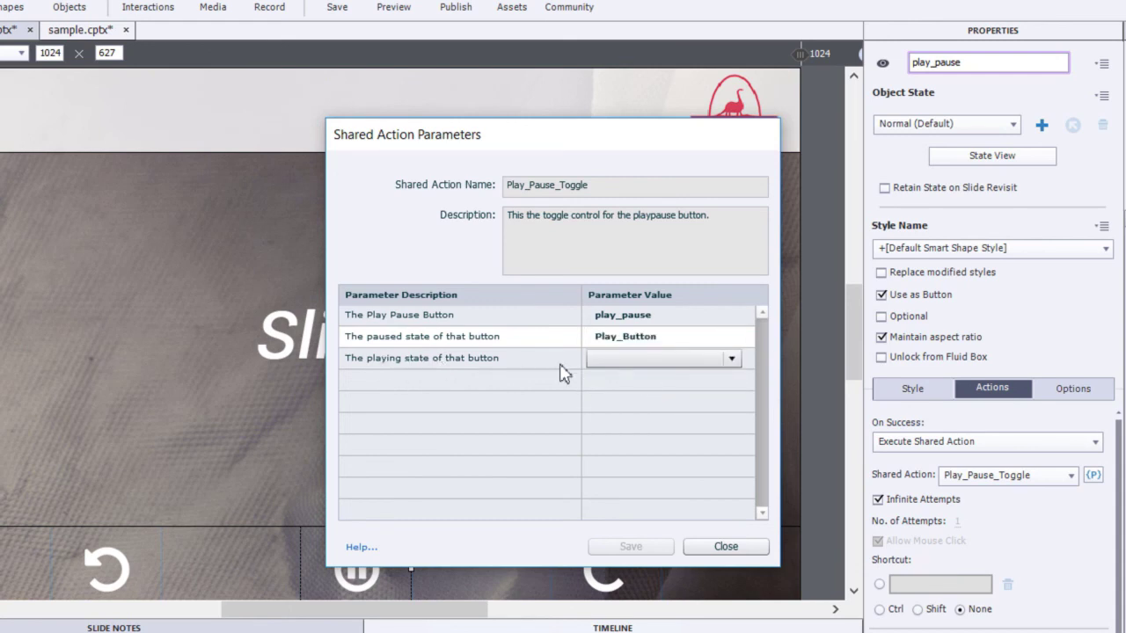
left_click(673, 360)
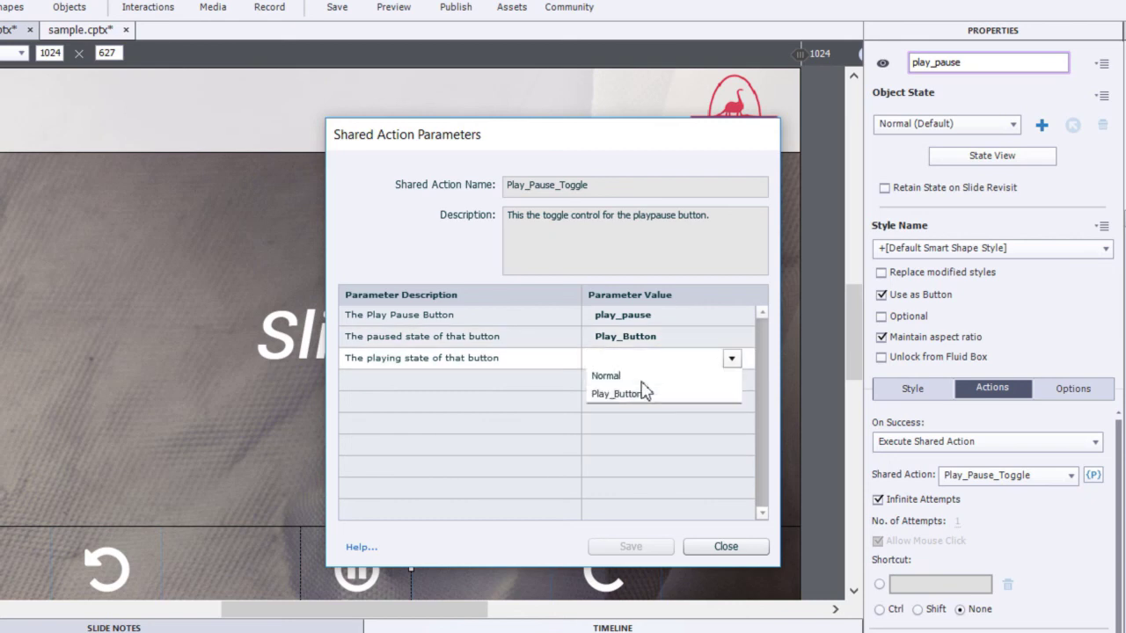
left_click(641, 380)
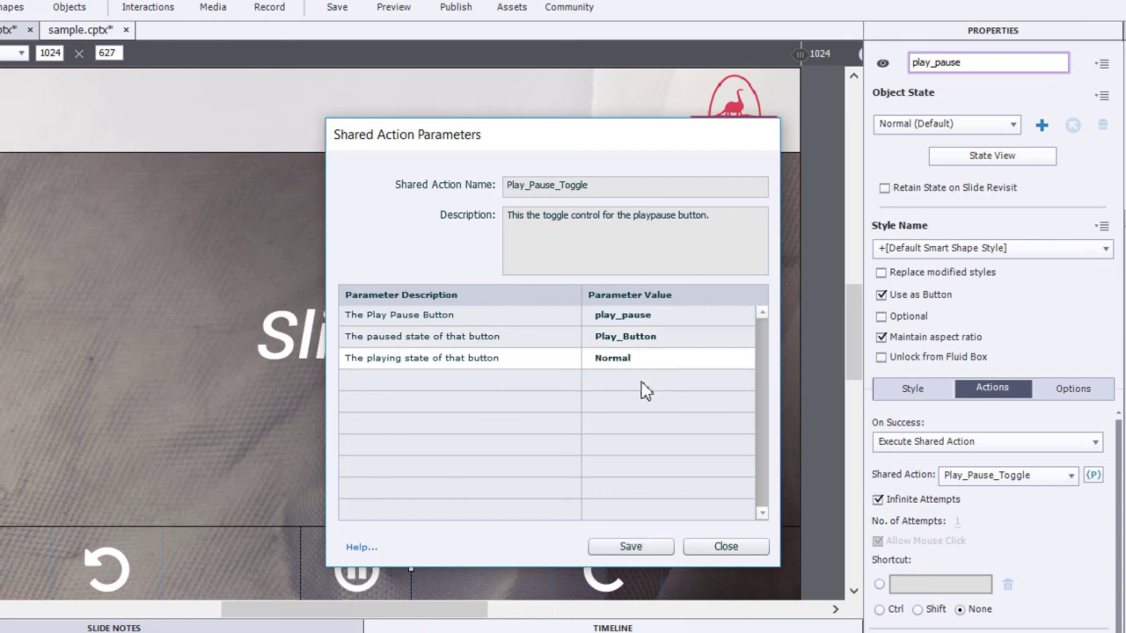
left_click(644, 547)
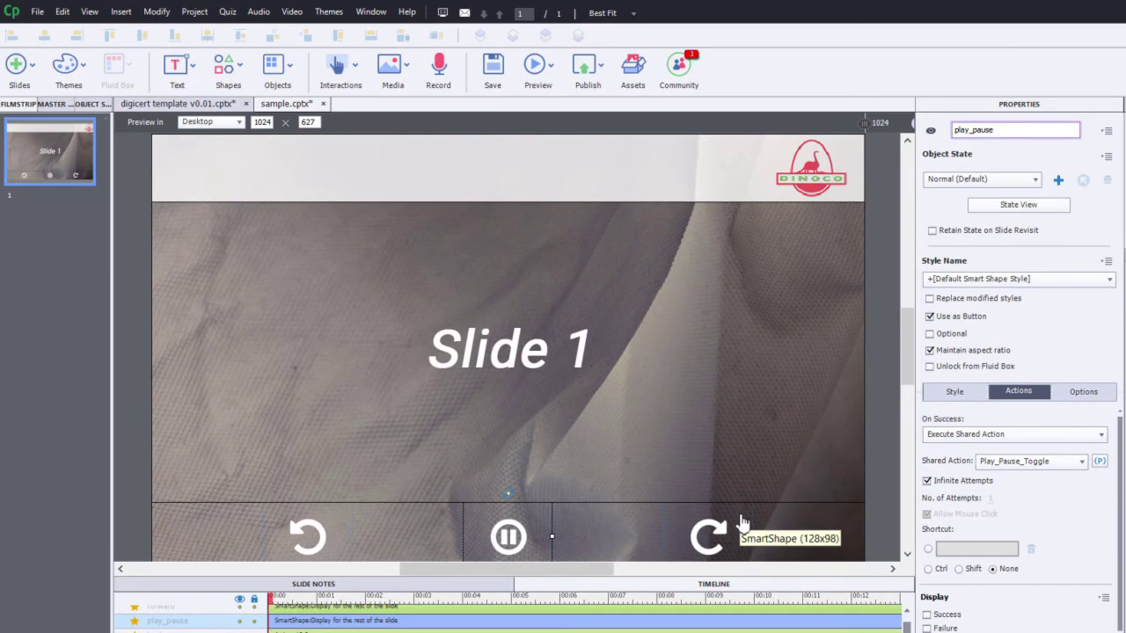
left_click(604, 410)
left_click(510, 537)
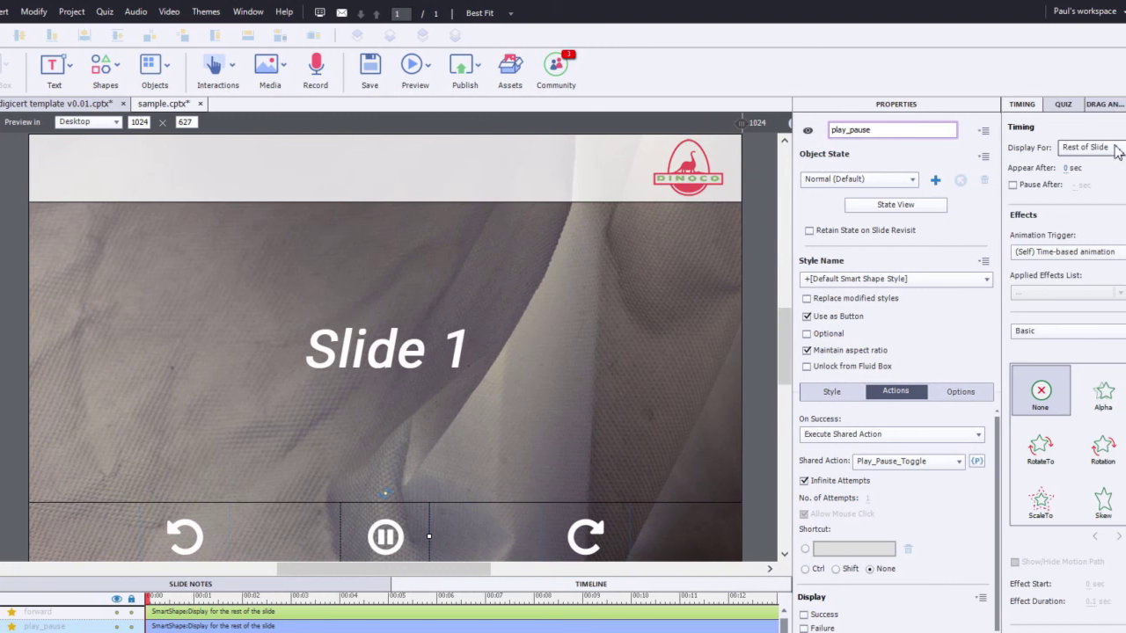
left_click(1034, 147)
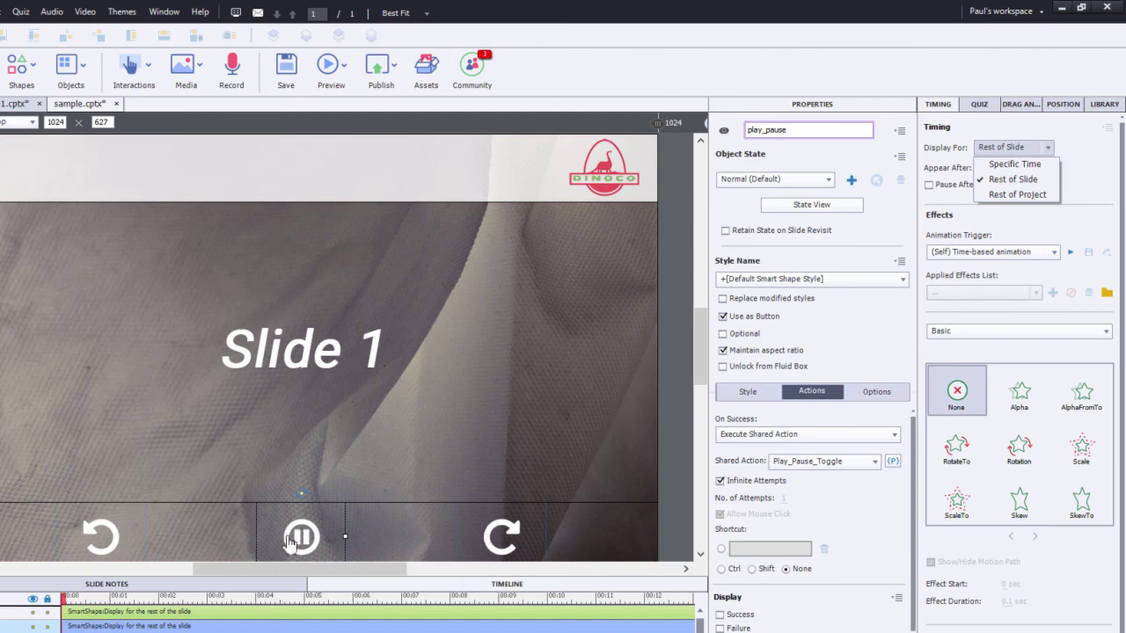
left_click(289, 414)
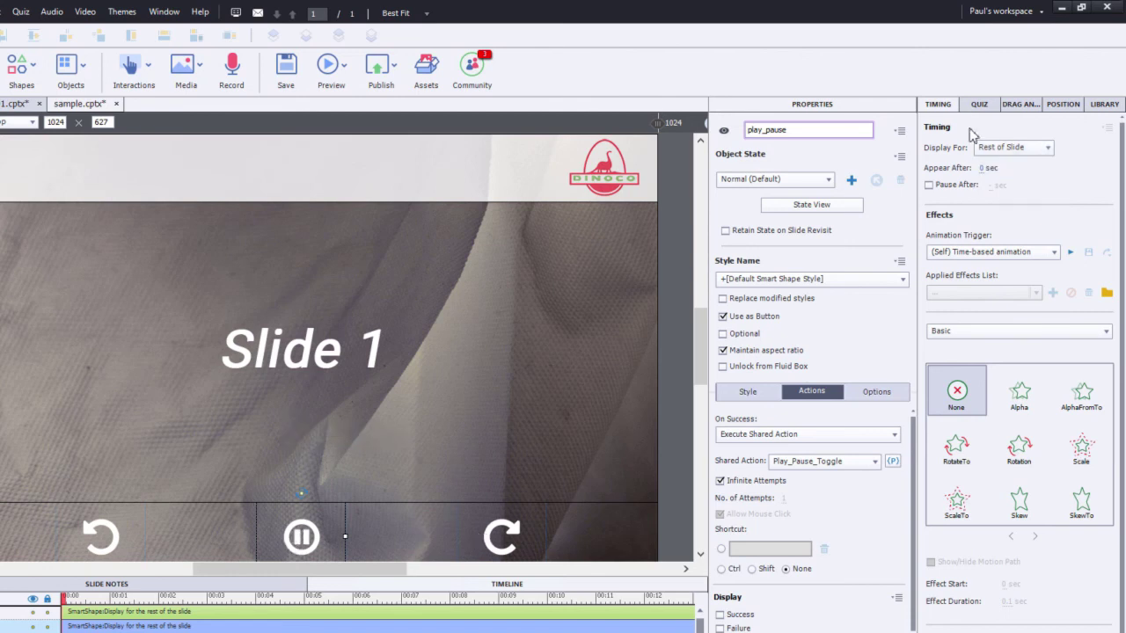
left_click(665, 387)
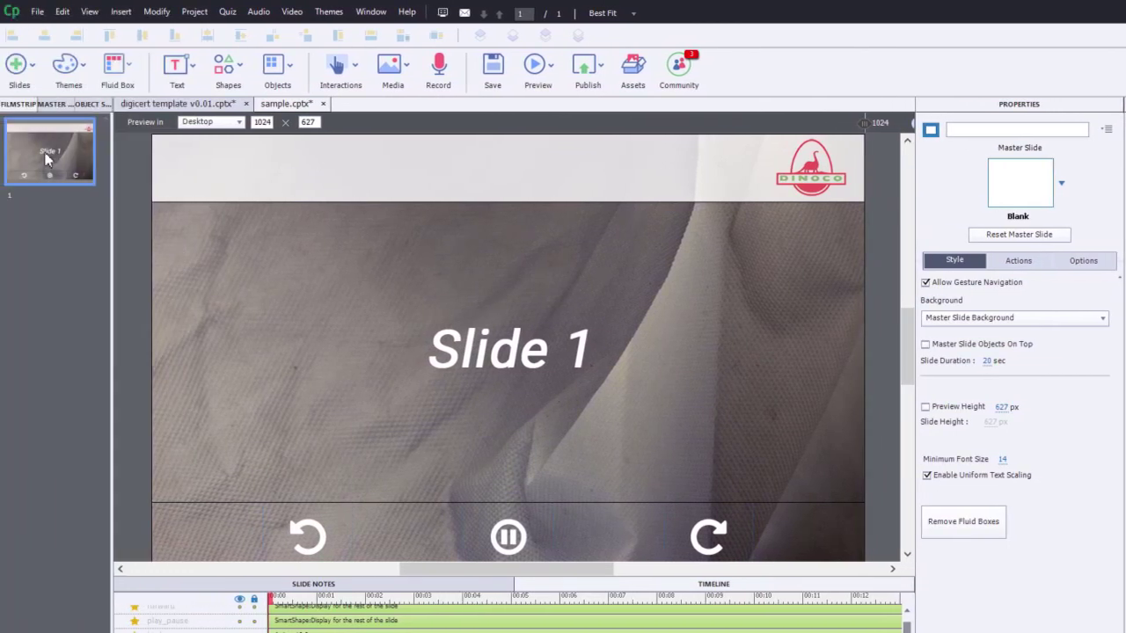
Step: Duplicate slide 1 and retitle the copy Slide 2
right_click(46, 156)
left_click(80, 258)
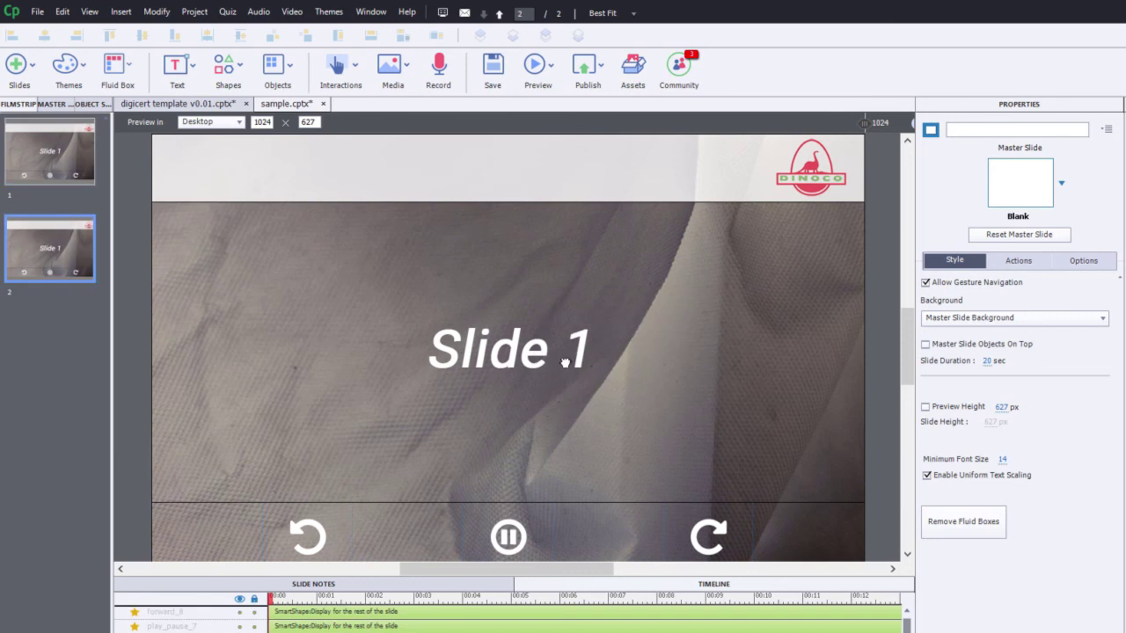
double_click(564, 362)
double_click(584, 352)
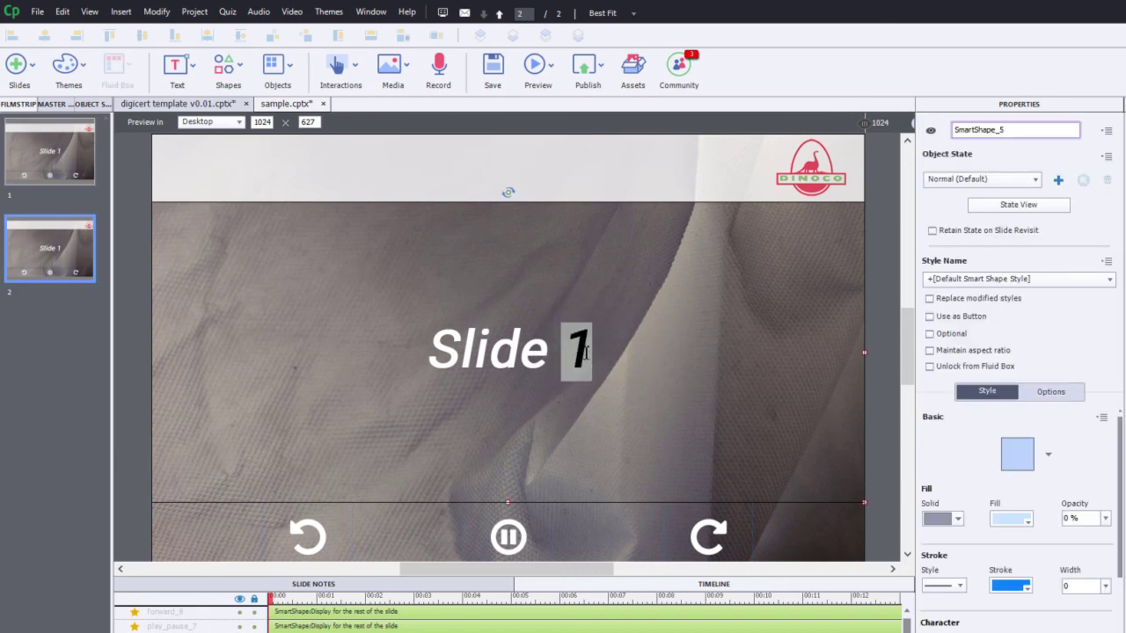
type("2")
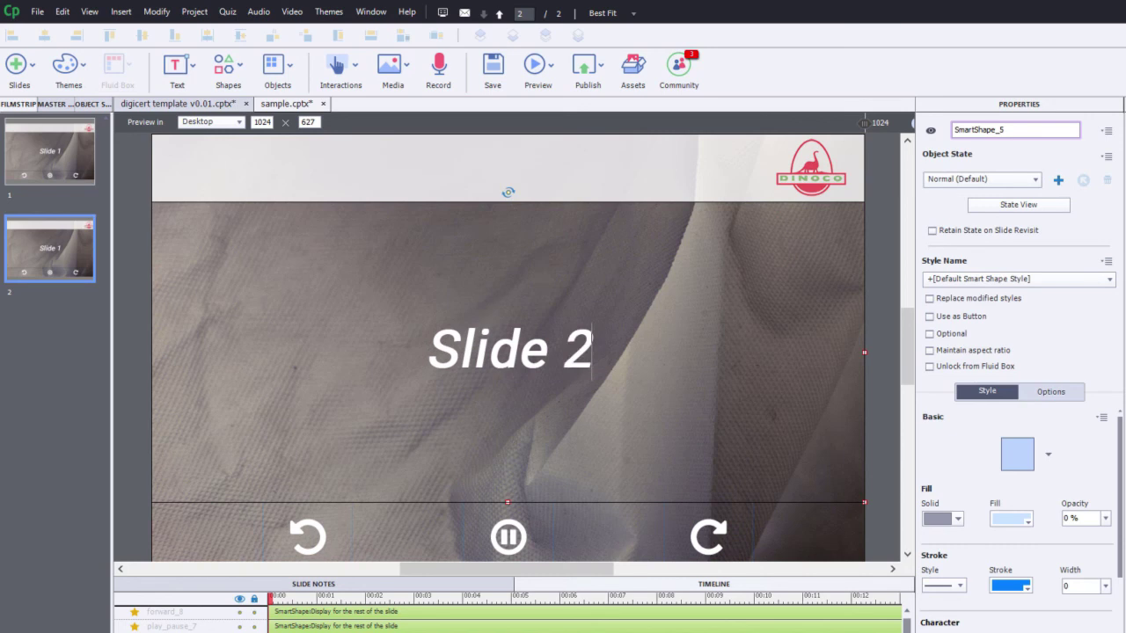
Step: Duplicate slide 2 and retitle the copy Slide 3
right_click(45, 267)
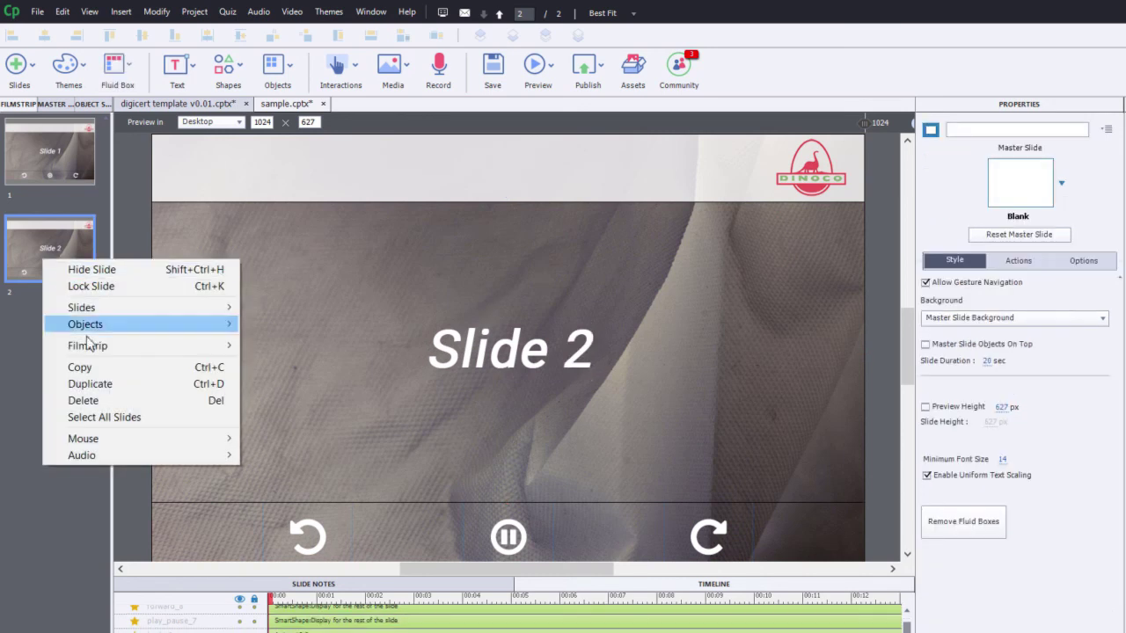
left_click(83, 384)
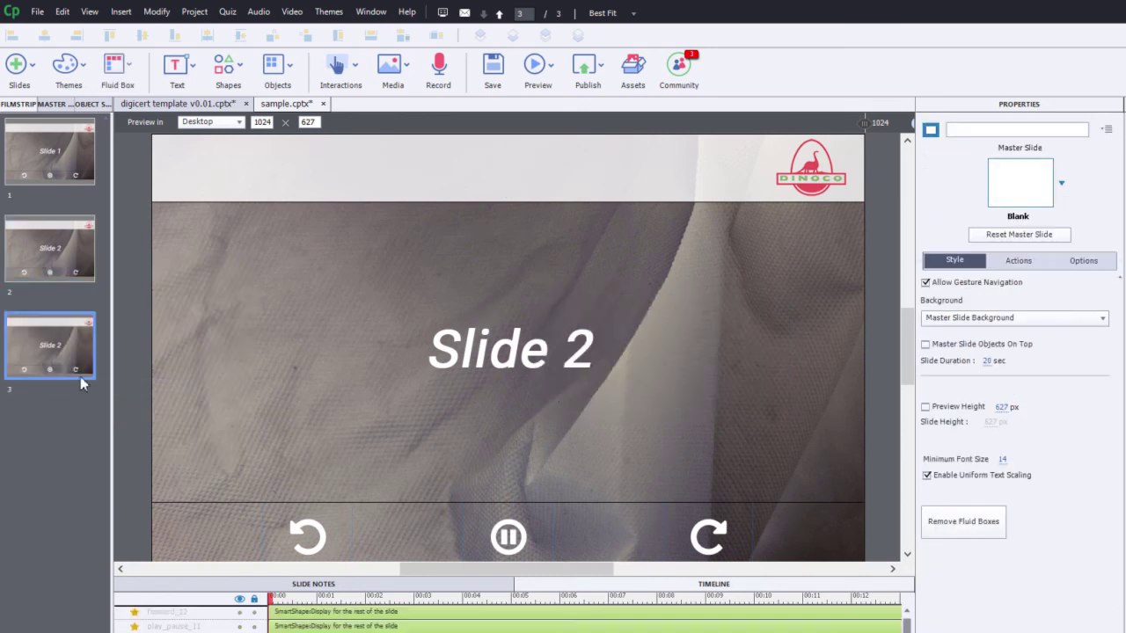
left_click(564, 356)
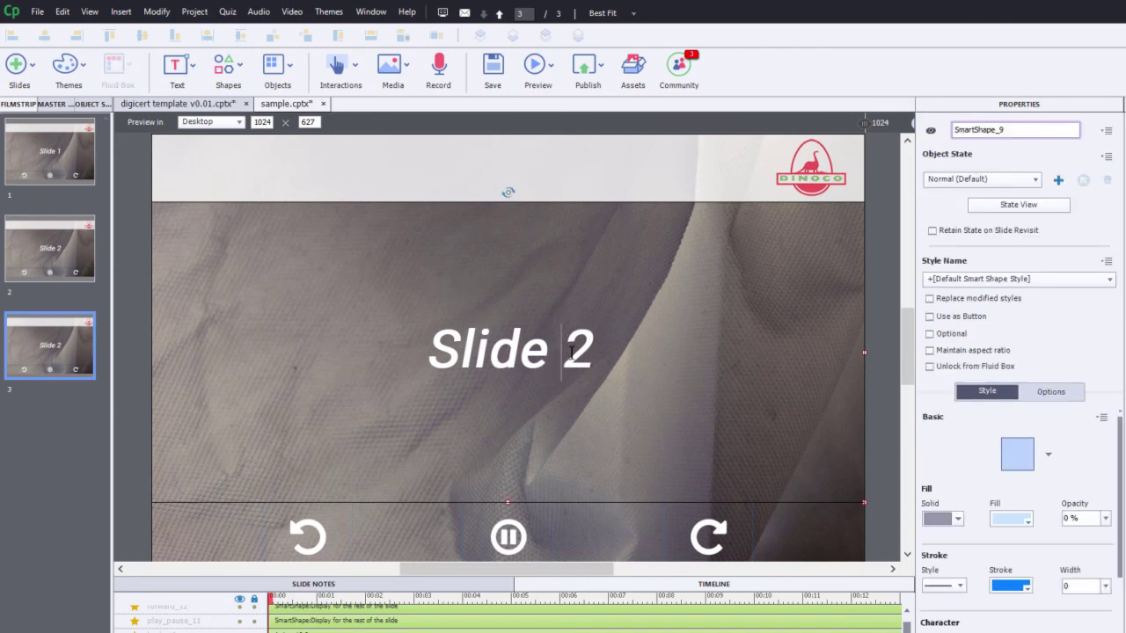
double_click(567, 352)
type("3")
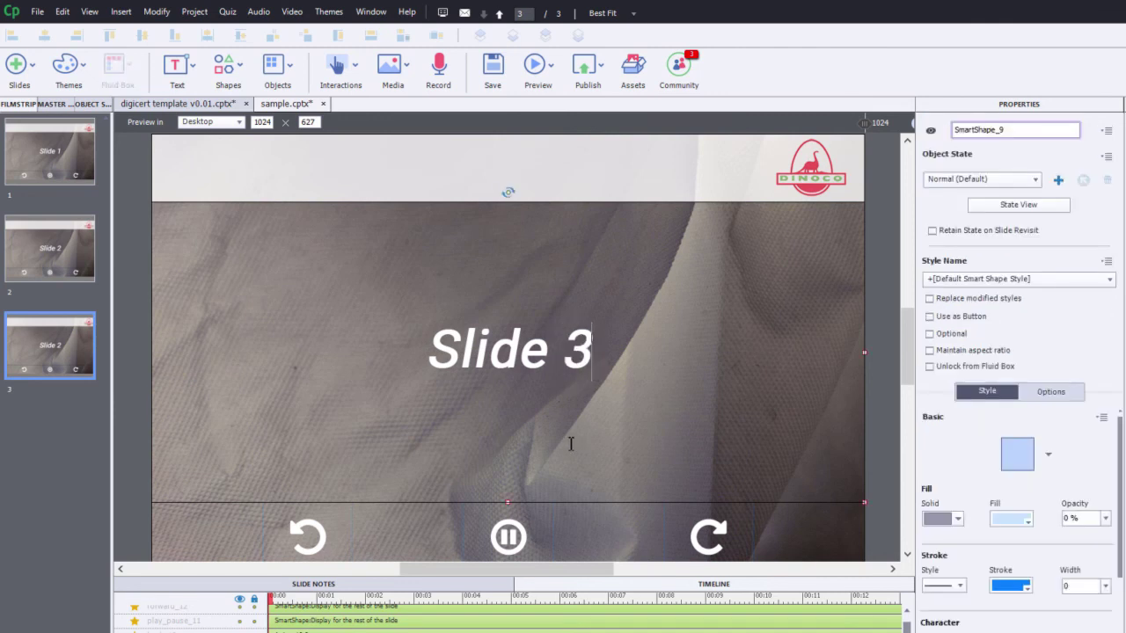
Step: Duplicate slide 3 into a fourth slide titled Slide 4, then reselect slide 1
right_click(56, 357)
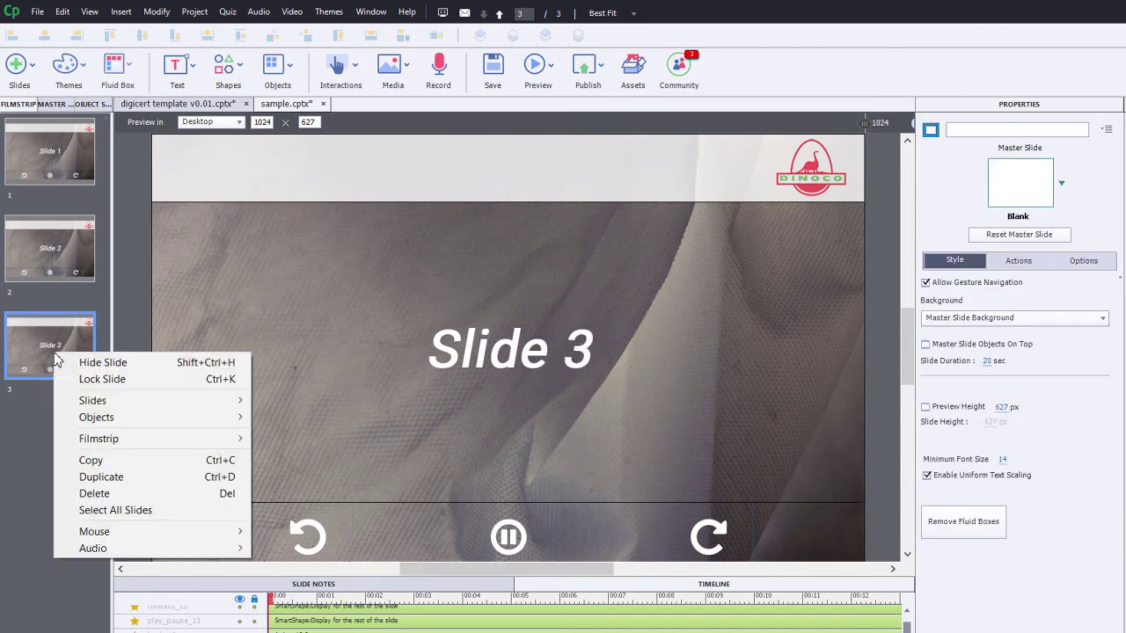
left_click(94, 476)
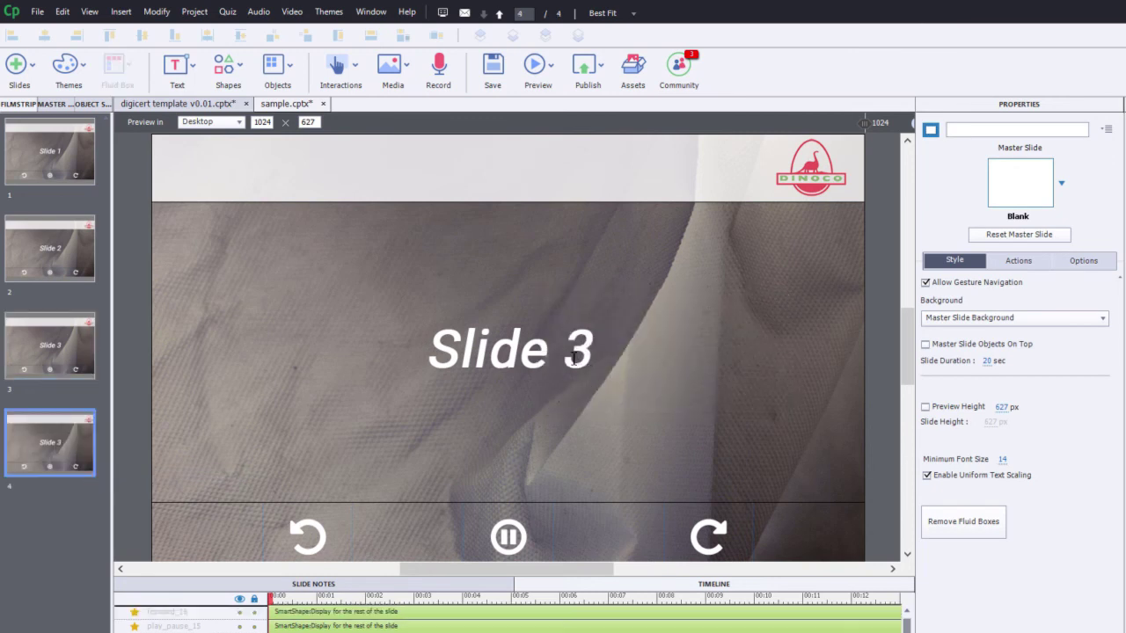
left_click(572, 356)
double_click(587, 356)
type("4")
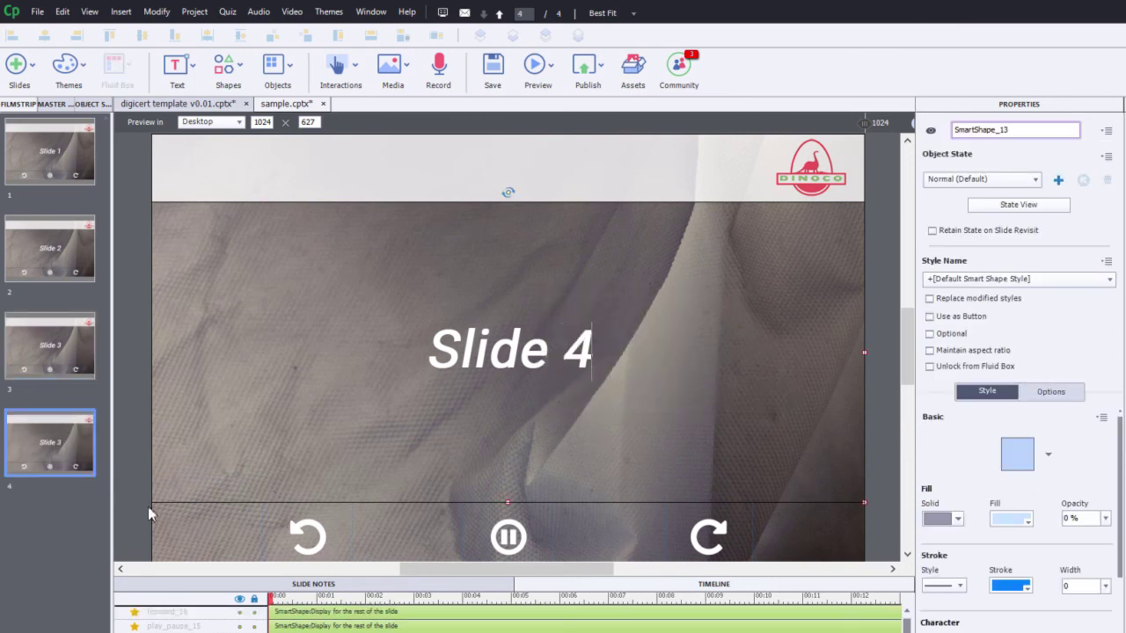
left_click(58, 171)
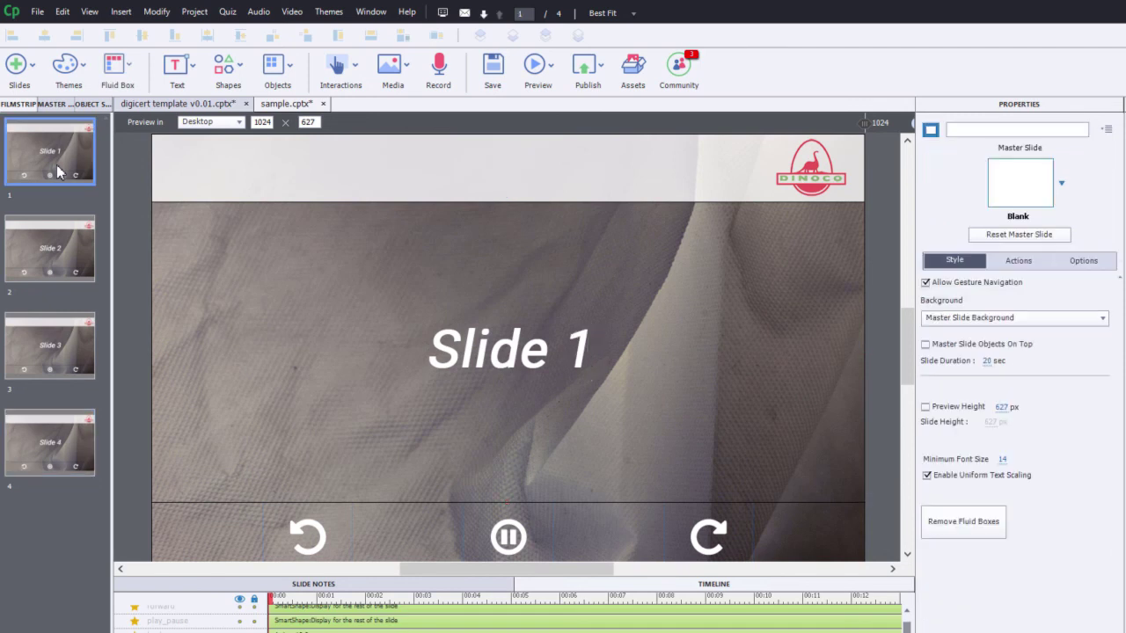
Step: Step through Slides 2, 3 and 4 to view the duplicated slides
left_click(62, 255)
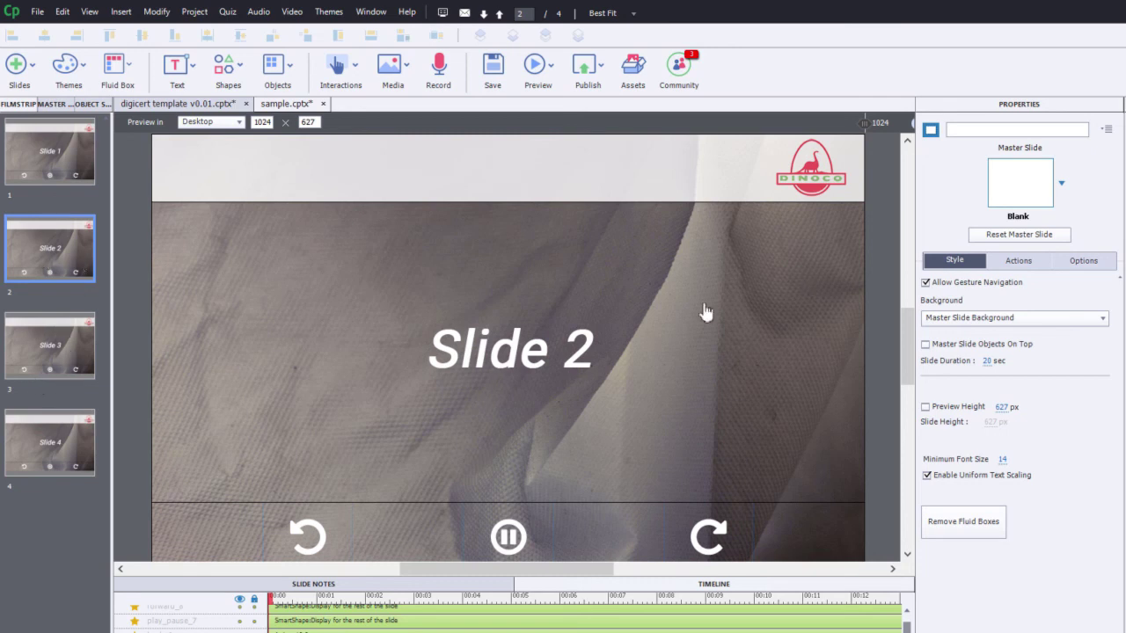
left_click(75, 356)
left_click(73, 437)
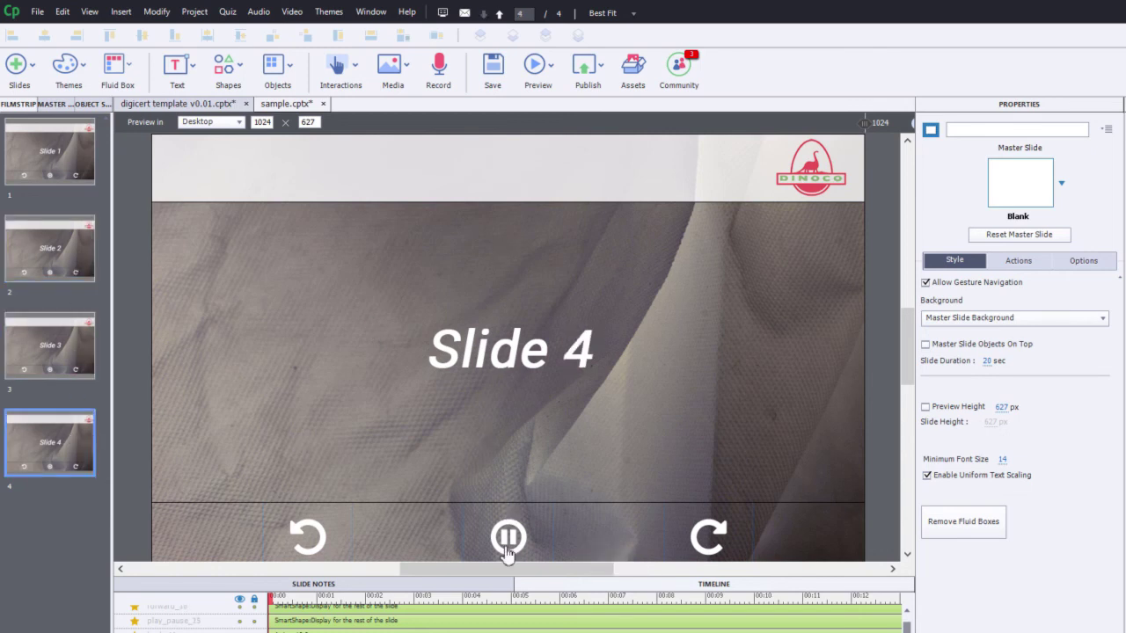
Step: Verify play_pause_15 runs Play_Pause_Toggle with play_pause_15, Play_Button and Normal as parameters
left_click(513, 540)
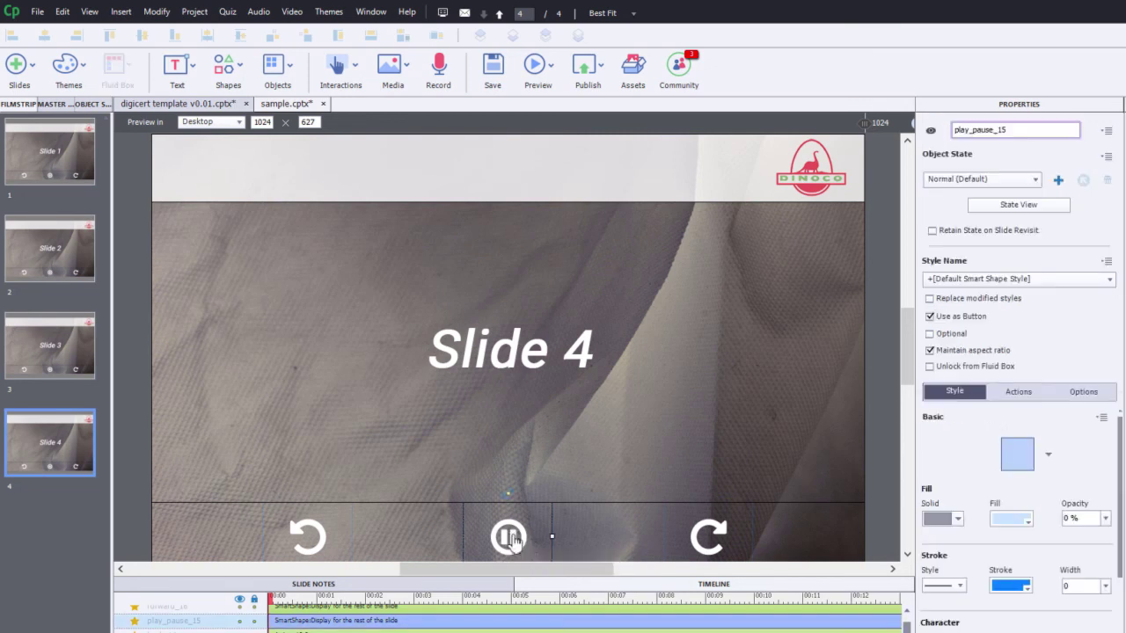
left_click(1021, 395)
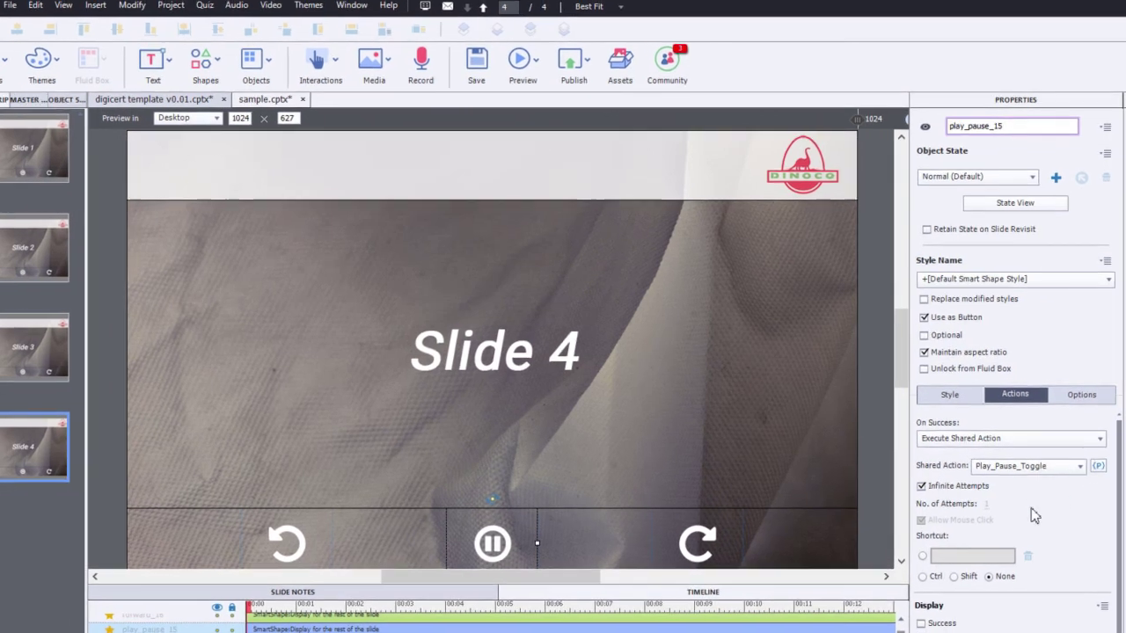
left_click(1099, 462)
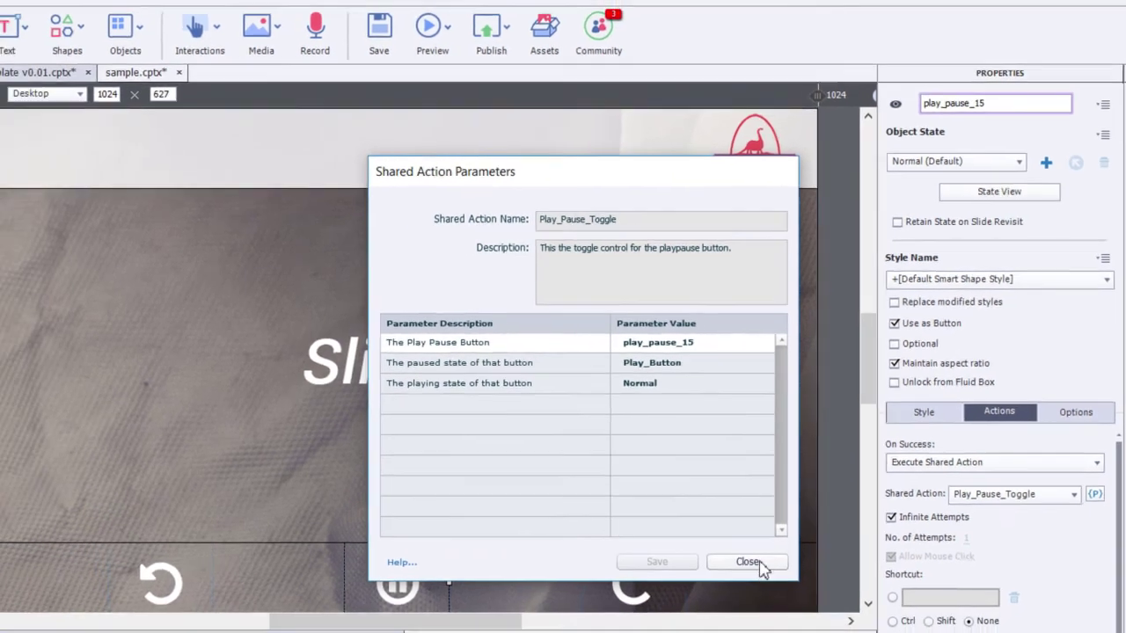
left_click(720, 583)
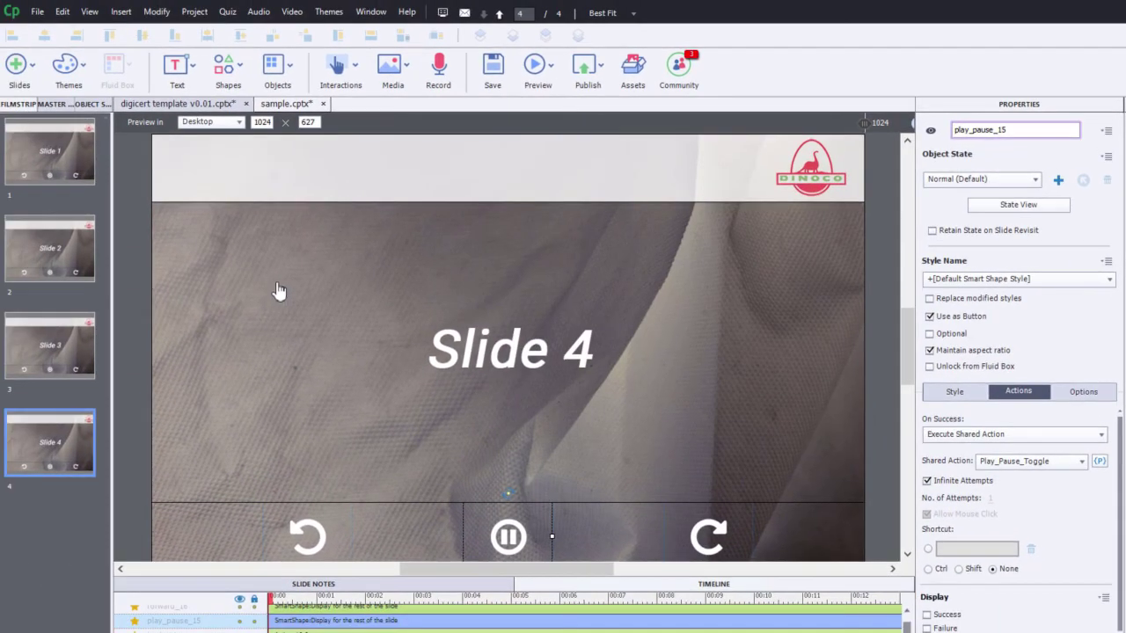
Step: Preview the whole project and pause Slide 1 using its centre toggle button
left_click(603, 72)
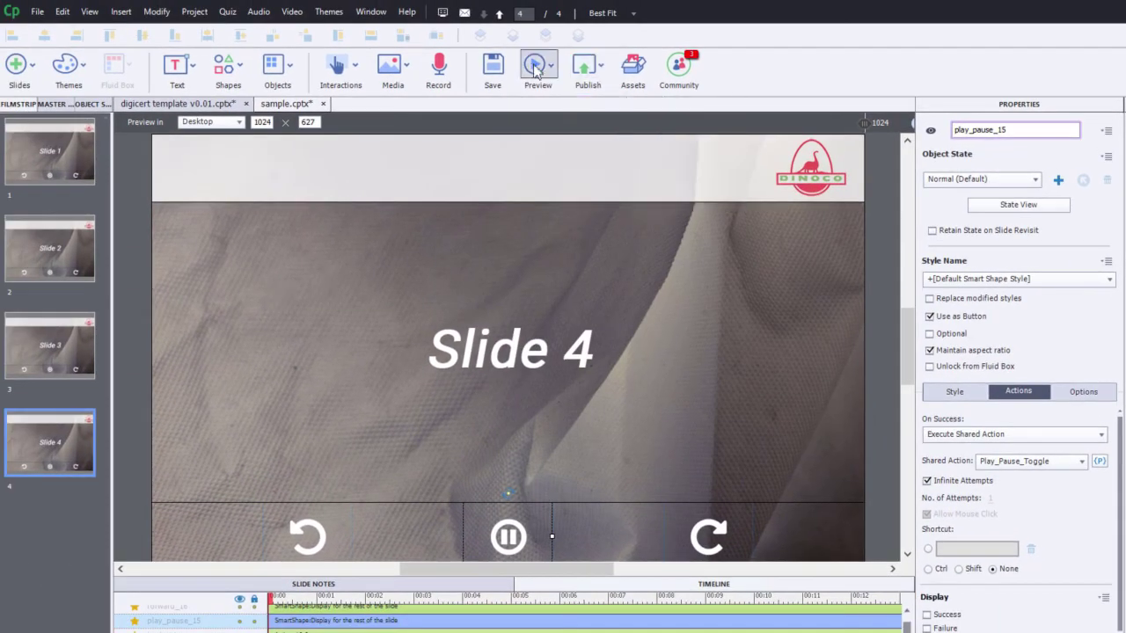
left_click(530, 70)
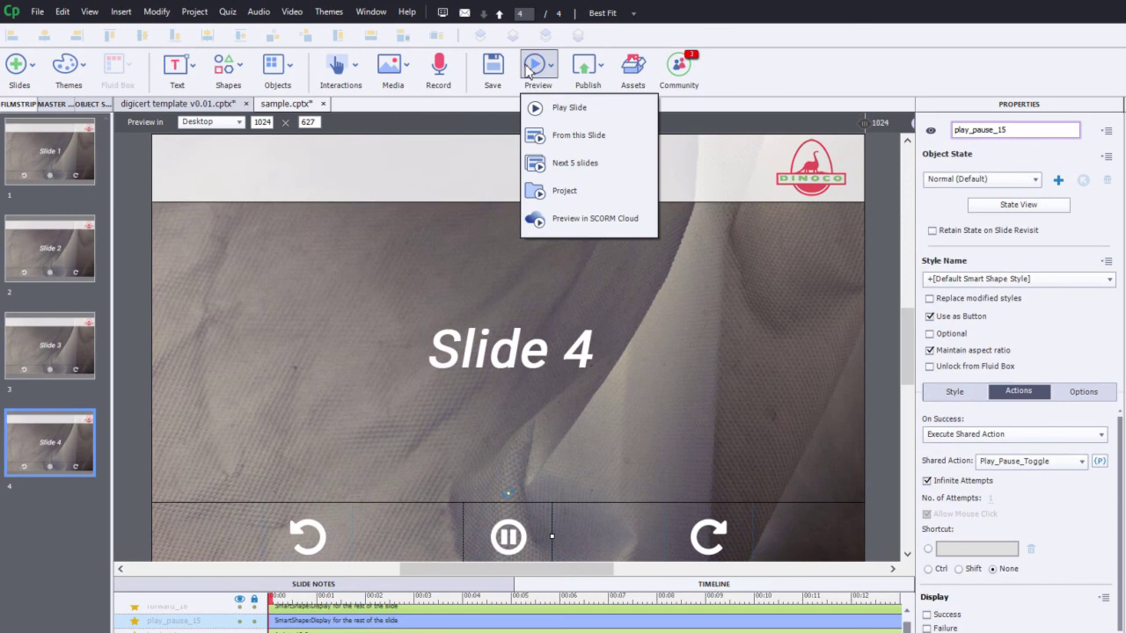
left_click(550, 190)
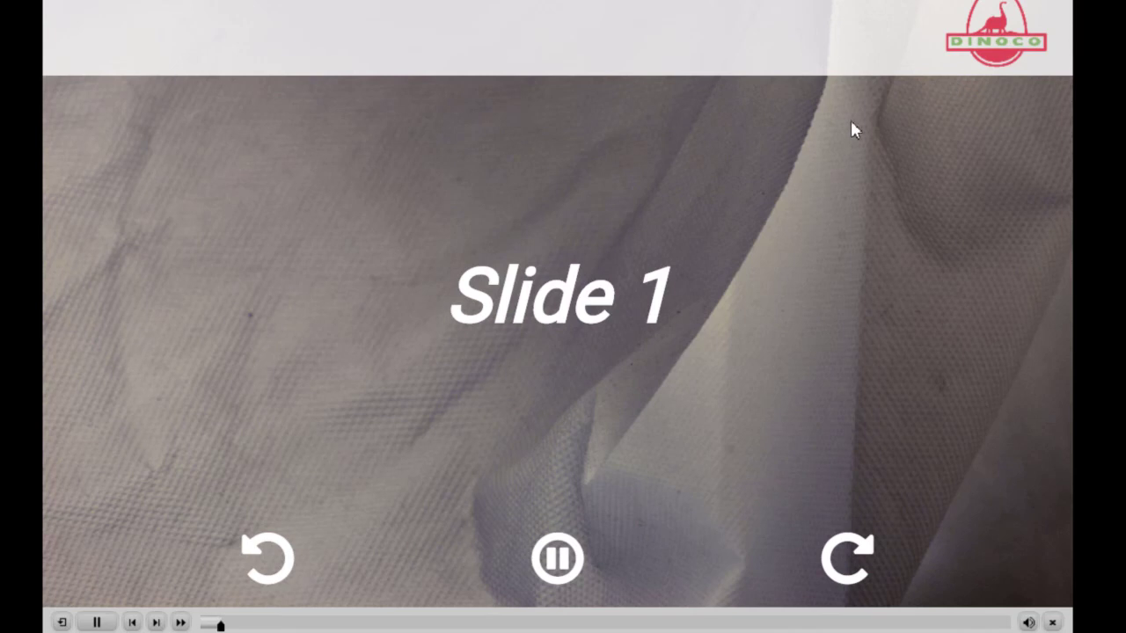
left_click(573, 583)
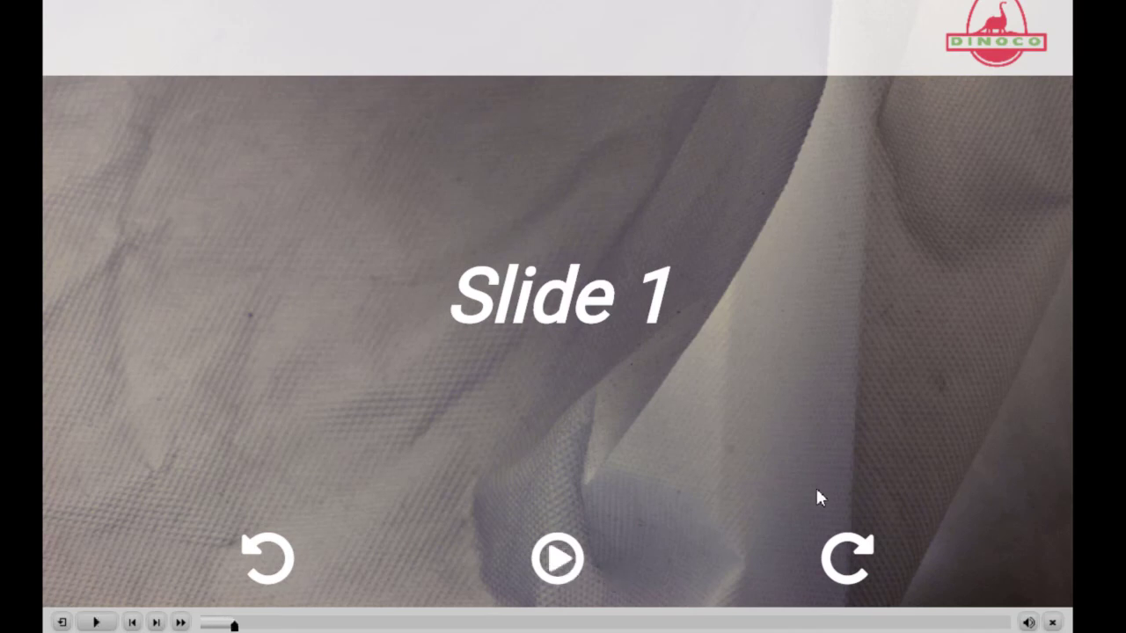